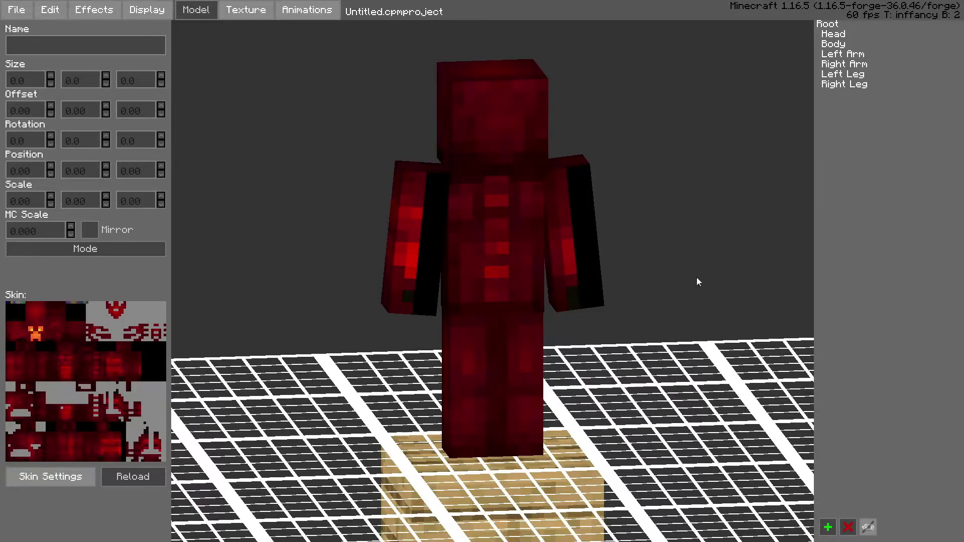
# Convert the vanilla skin parts to custom parts and select the converted cube inside the Body part
pyautogui.moveTo(471, 278); pyautogui.dragTo(666, 213, button='middle')
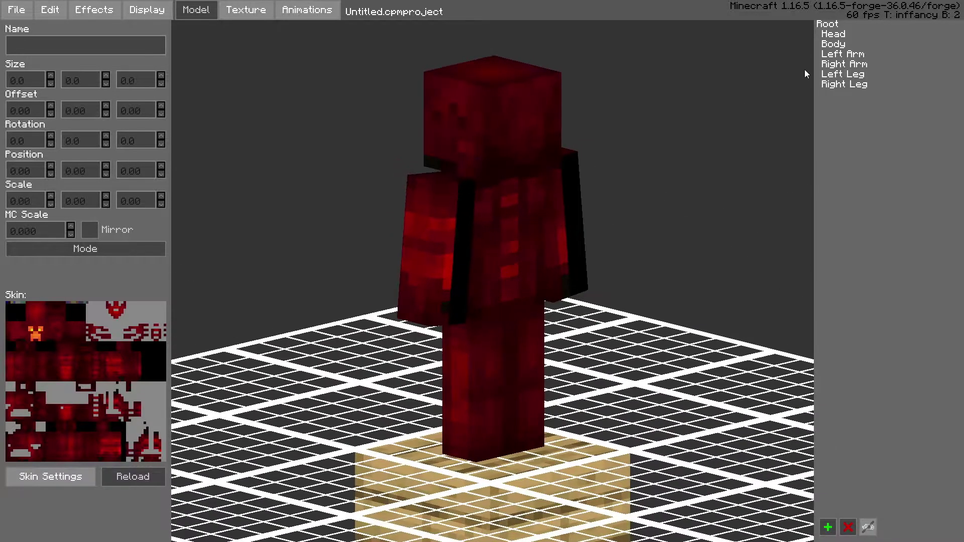
pyautogui.click(833, 44)
pyautogui.click(94, 9)
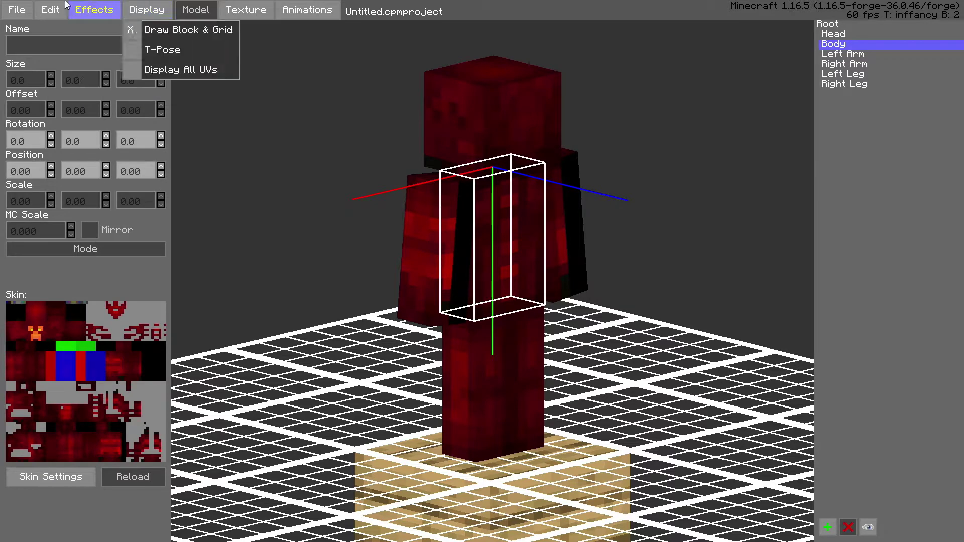
pyautogui.click(49, 10)
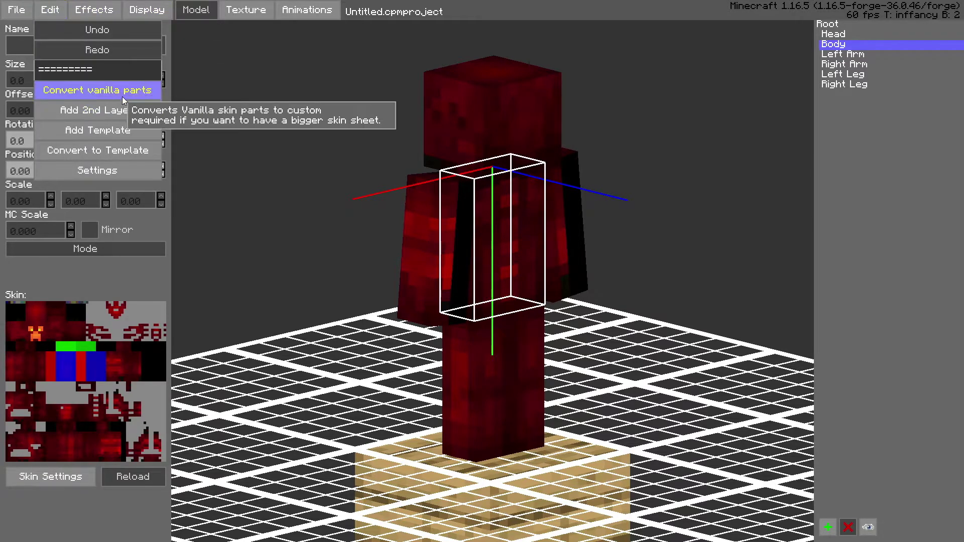
pyautogui.click(120, 96)
pyautogui.click(819, 44)
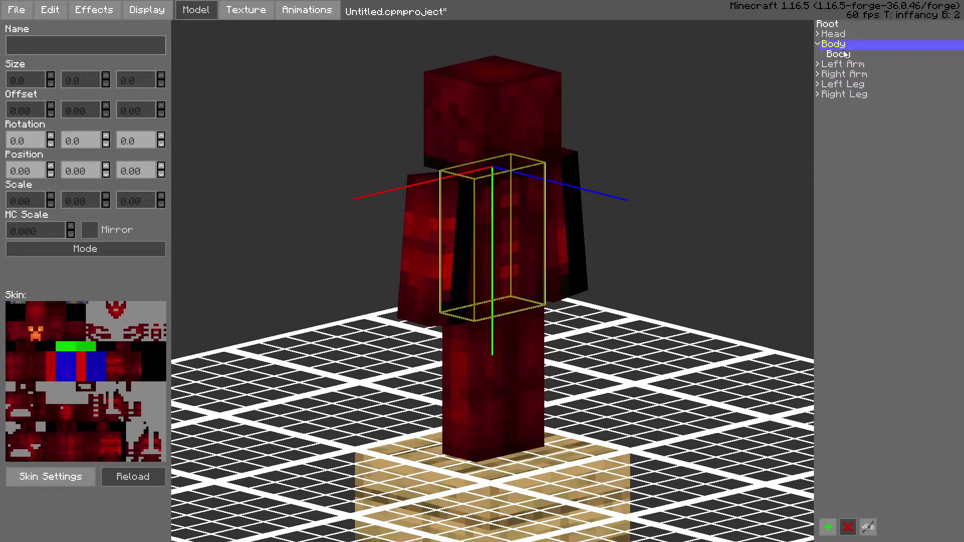
pyautogui.click(839, 53)
pyautogui.moveTo(616, 231); pyautogui.dragTo(704, 150, button='middle')
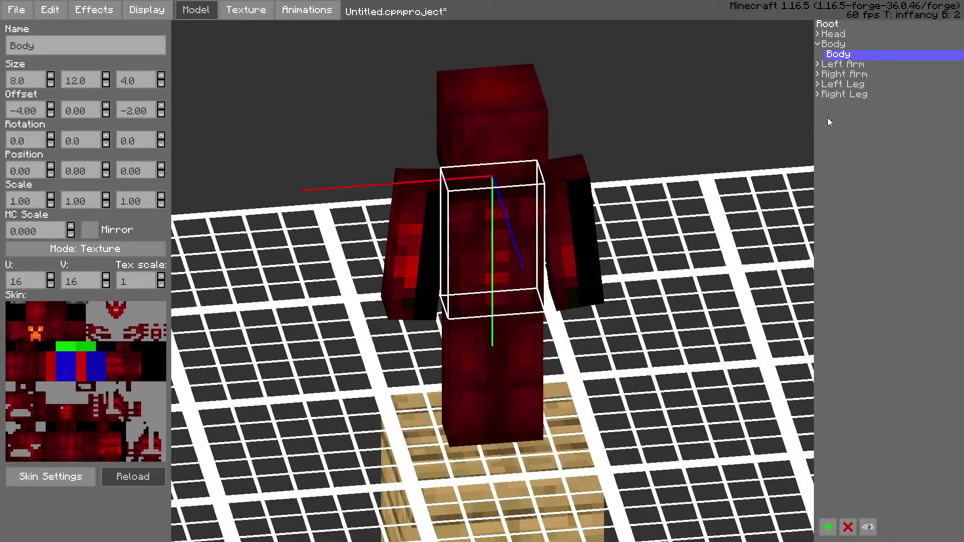
# Add a new cube under the Body part and set its Y position to 9
pyautogui.click(834, 44)
pyautogui.click(828, 527)
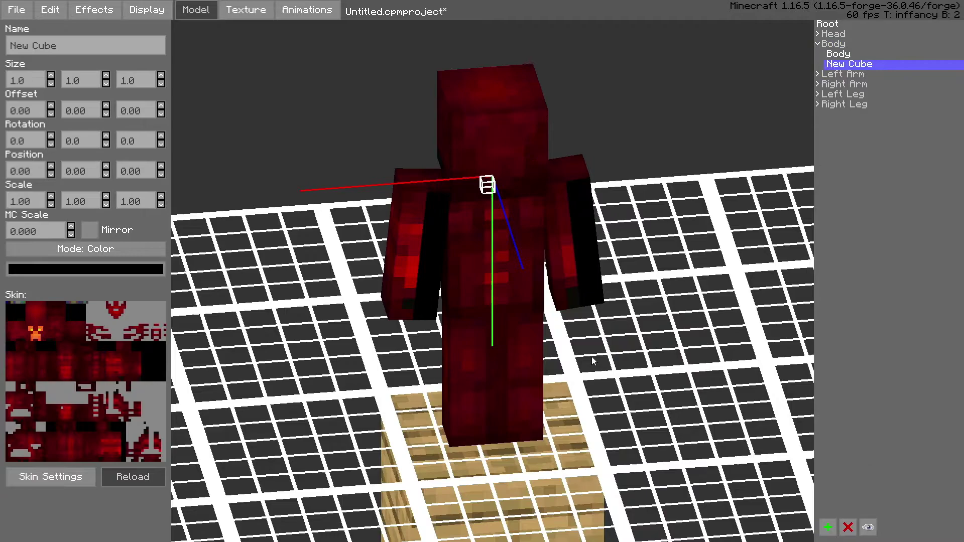
pyautogui.moveTo(592, 357); pyautogui.dragTo(140, 154, button='middle')
pyautogui.tripleClick(107, 166)
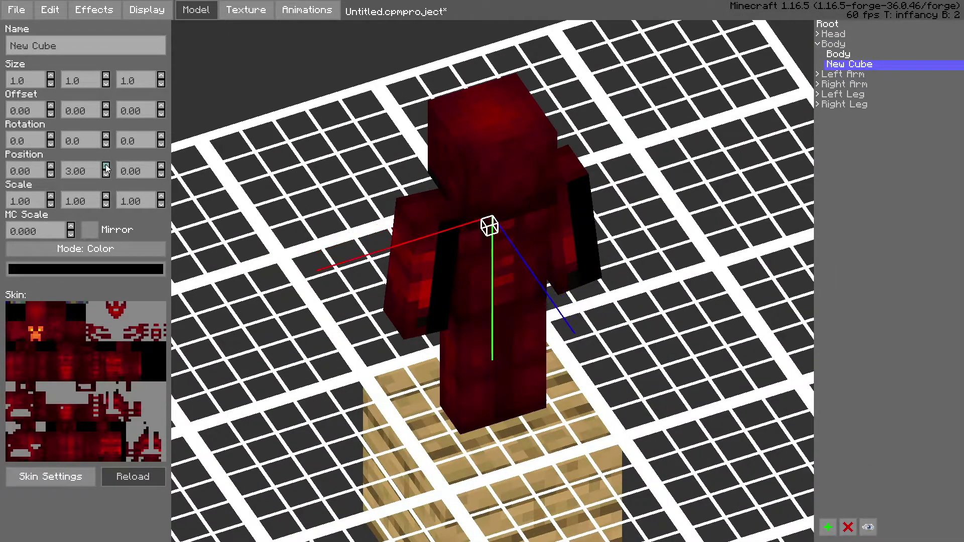
pyautogui.tripleClick(108, 167)
pyautogui.tripleClick(107, 166)
pyautogui.moveTo(427, 329); pyautogui.dragTo(372, 254, button='middle')
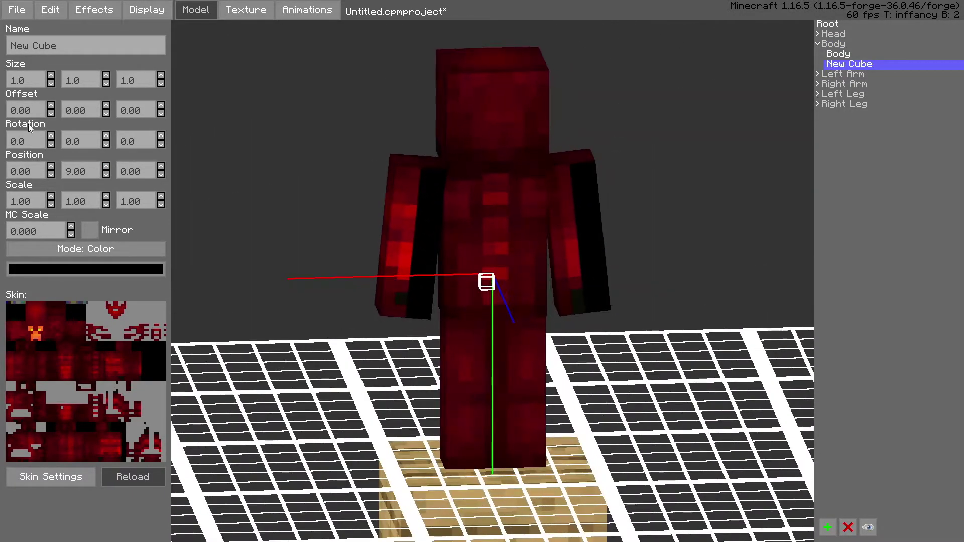
# Set the new cube's X position to -0.5
pyautogui.click(51, 166)
pyautogui.click(50, 167)
pyautogui.click(50, 173)
pyautogui.click(51, 173)
pyautogui.press('BackSpace')
pyautogui.press('BackSpace')
pyautogui.press('BackSpace')
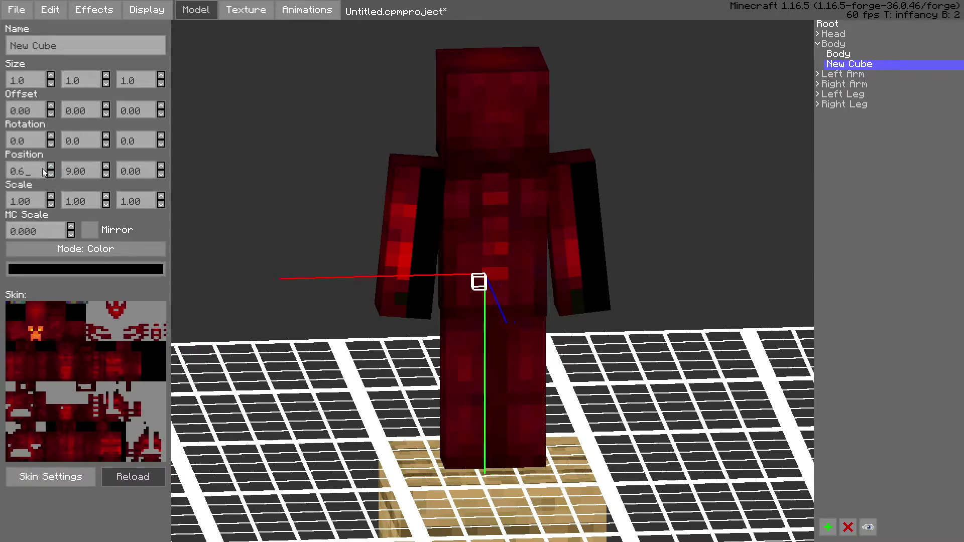
pyautogui.write('.5')
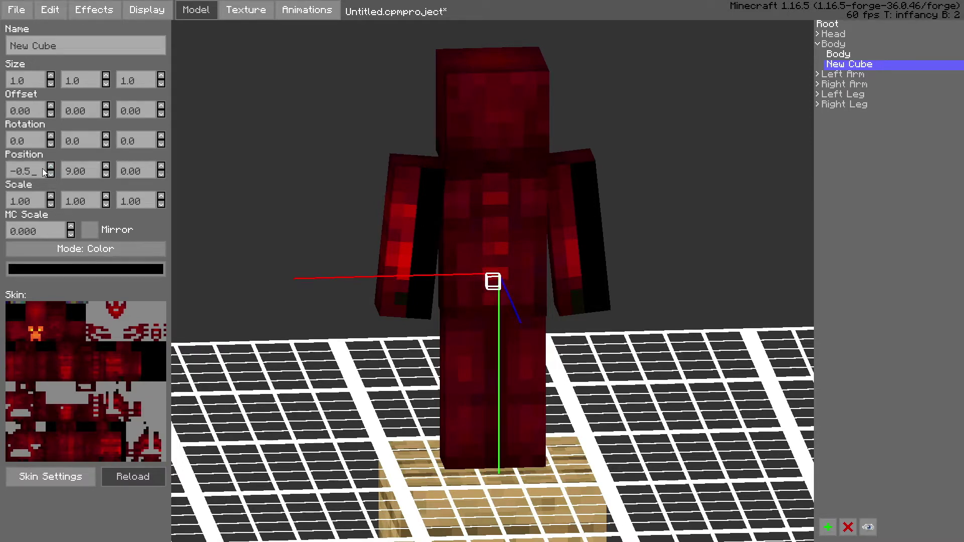
# Set the new cube's Z position to 5 and its Z scale to 1
pyautogui.moveTo(209, 202)
pyautogui.mouseDown(button='middle')
pyautogui.moveTo(216, 212)
pyautogui.moveTo(223, 198)
pyautogui.mouseUp(button='middle')
pyautogui.moveTo(245, 207); pyautogui.dragTo(216, 179)
pyautogui.click(161, 166)
pyautogui.click(161, 166)
pyautogui.click(160, 165)
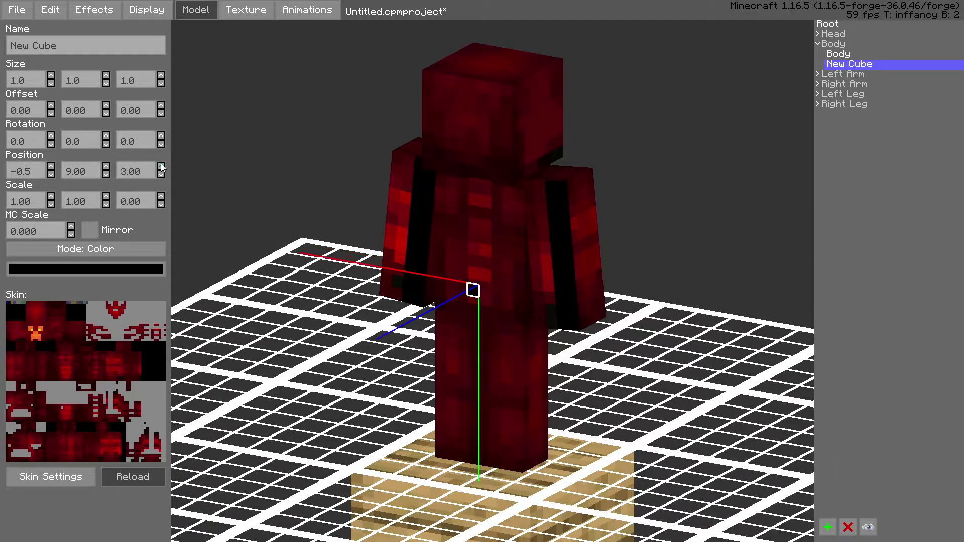
pyautogui.click(160, 165)
pyautogui.click(160, 165)
pyautogui.moveTo(372, 205); pyautogui.dragTo(263, 181, button='middle')
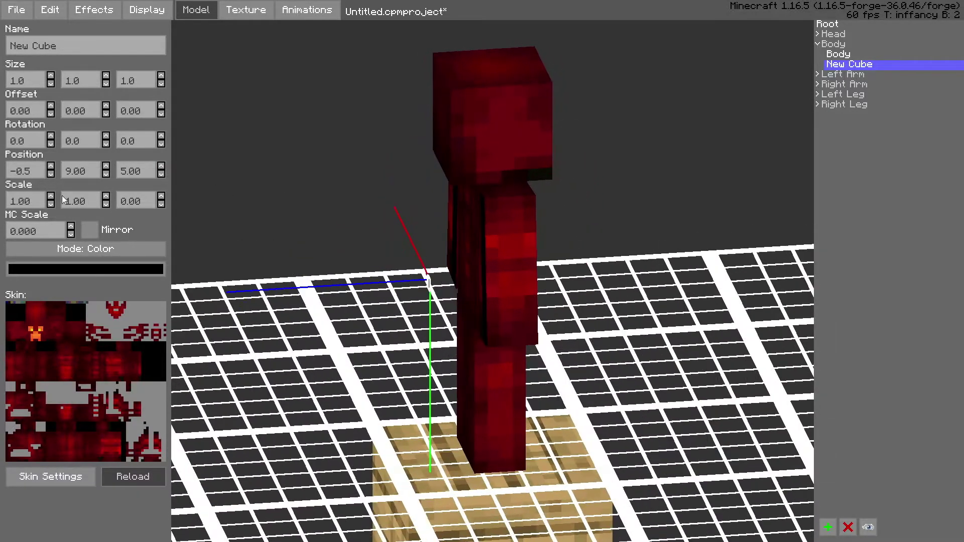
pyautogui.click(161, 198)
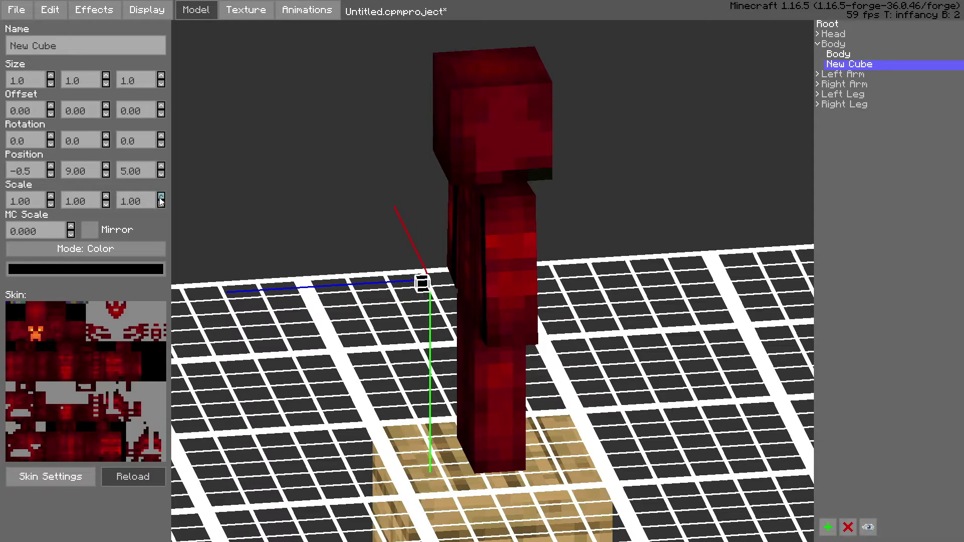
# Enlarge the new cube to a size of 4 by 3 by 4
pyautogui.click(161, 76)
pyautogui.click(161, 77)
pyautogui.click(161, 76)
pyautogui.click(106, 76)
pyautogui.click(105, 77)
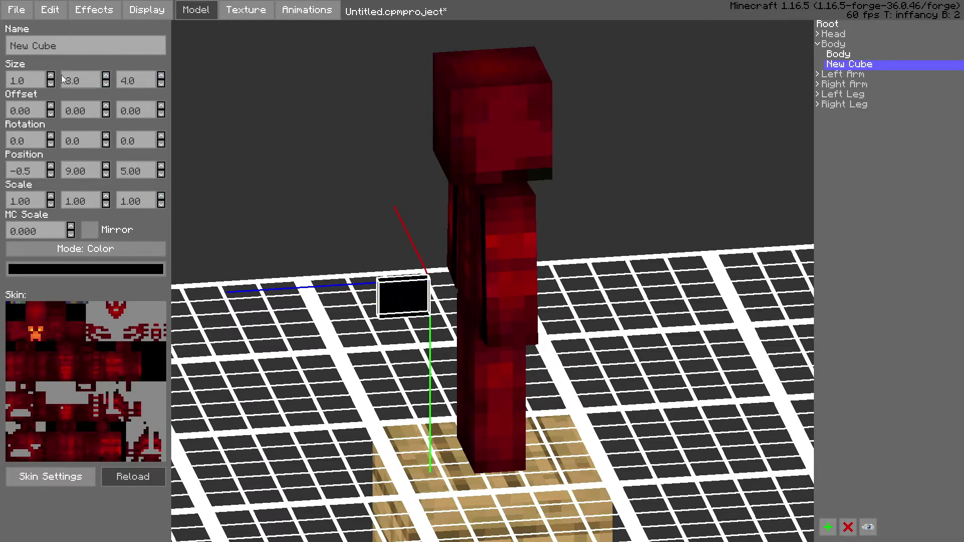
pyautogui.click(50, 77)
pyautogui.click(50, 76)
pyautogui.click(51, 76)
# Set the new cube's X and Y size to 3.5 each
pyautogui.moveTo(478, 248); pyautogui.dragTo(541, 249, button='middle')
pyautogui.moveTo(540, 254)
pyautogui.mouseDown()
pyautogui.moveTo(566, 275)
pyautogui.moveTo(543, 257)
pyautogui.mouseUp()
pyautogui.click(105, 75)
pyautogui.moveTo(465, 254); pyautogui.dragTo(444, 285, button='middle')
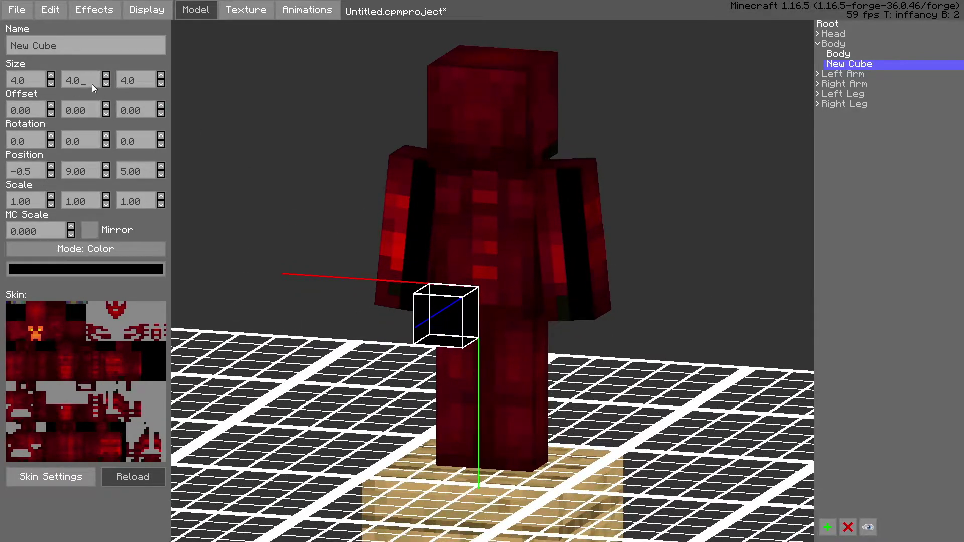
pyautogui.press('BackSpace')
pyautogui.press('BackSpace')
pyautogui.write('3.5')
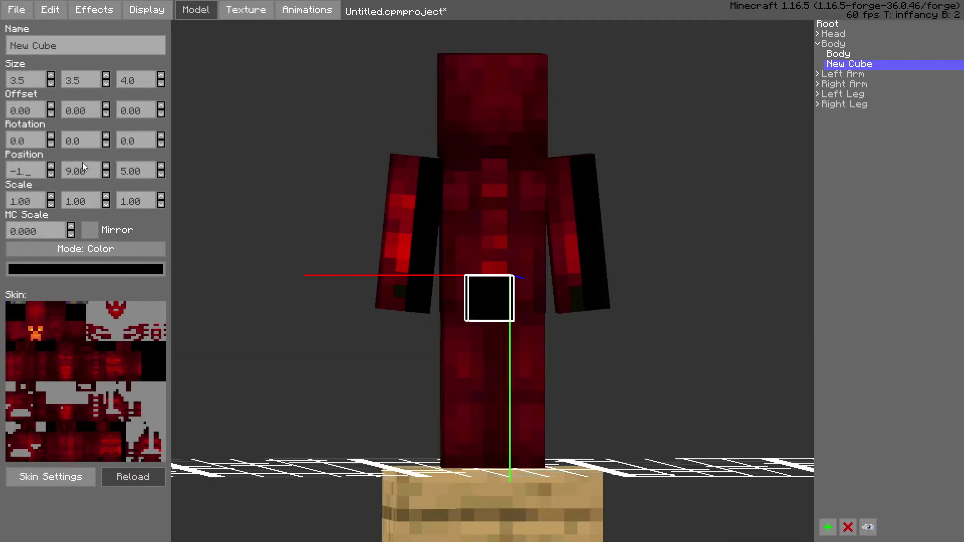
# Shift the new cube sideways to an X position of -2 to centre it behind the body
pyautogui.moveTo(271, 143); pyautogui.dragTo(270, 159, button='middle')
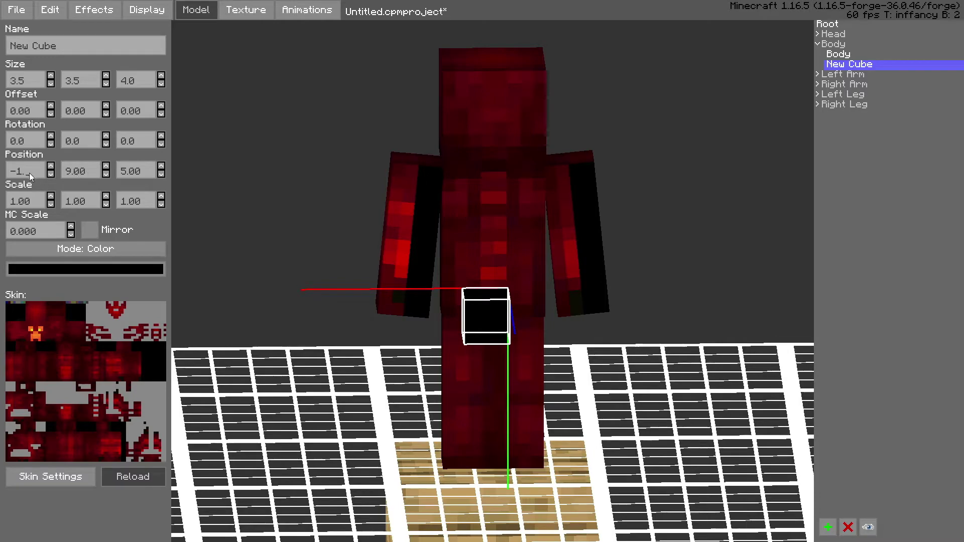
pyautogui.write('5')
pyautogui.press('BackSpace')
pyautogui.write('3')
pyautogui.press('BackSpace')
pyautogui.press('BackSpace')
pyautogui.press('BackSpace')
pyautogui.write('2')
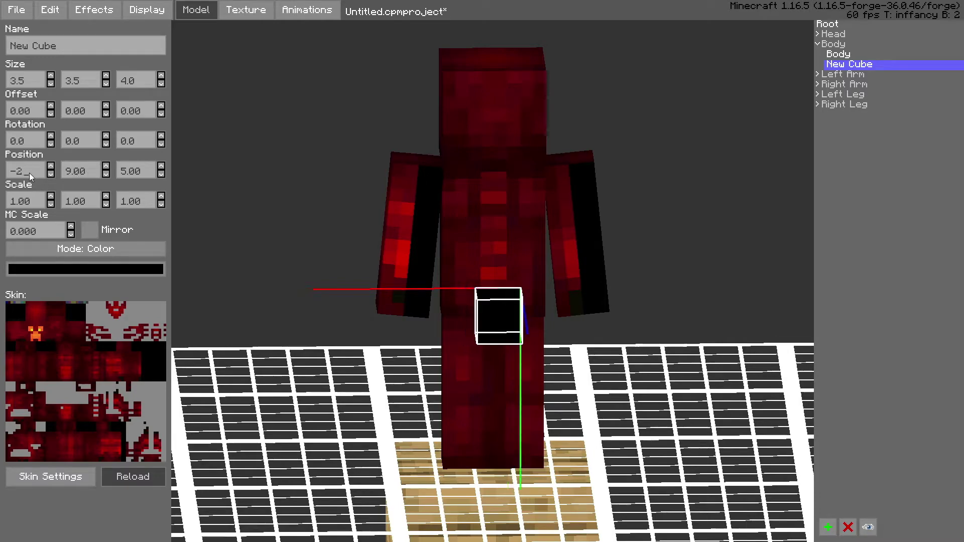
# Move the tilted cube in against the lower back by setting its Z position to 1
pyautogui.moveTo(446, 352); pyautogui.dragTo(506, 328, button='middle')
pyautogui.moveTo(506, 327); pyautogui.dragTo(430, 292)
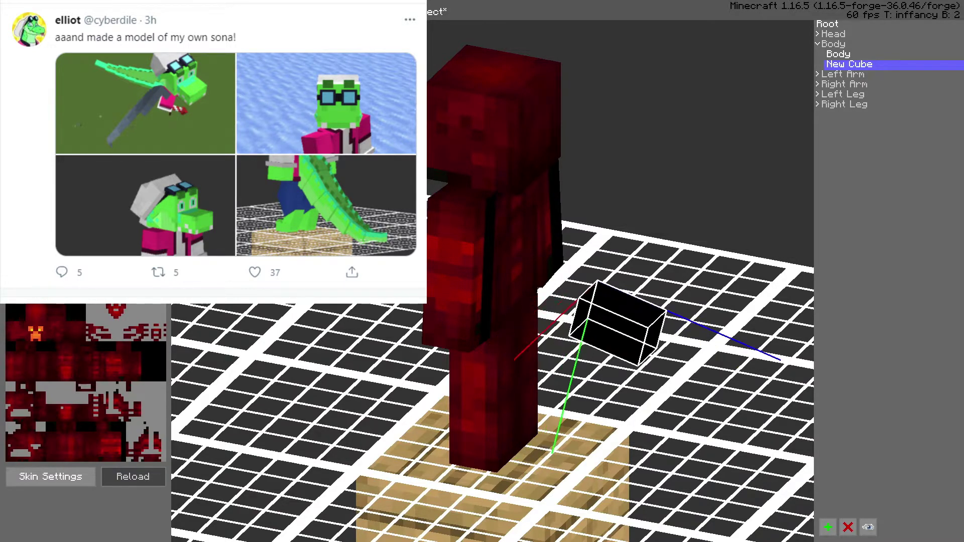
pyautogui.click(161, 176)
pyautogui.click(161, 176)
pyautogui.click(161, 175)
pyautogui.click(161, 176)
pyautogui.click(161, 175)
pyautogui.click(160, 175)
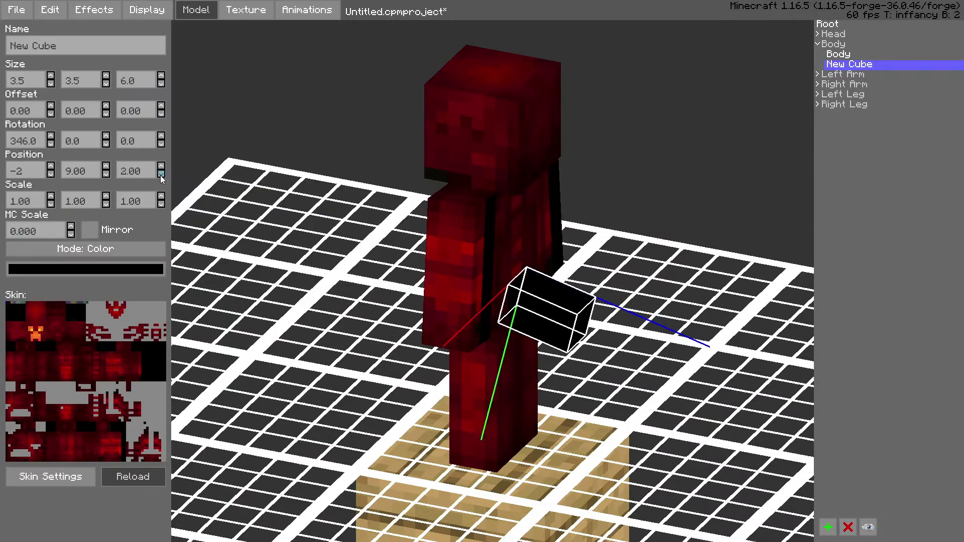
pyautogui.click(161, 175)
pyautogui.moveTo(402, 175); pyautogui.dragTo(463, 221, button='middle')
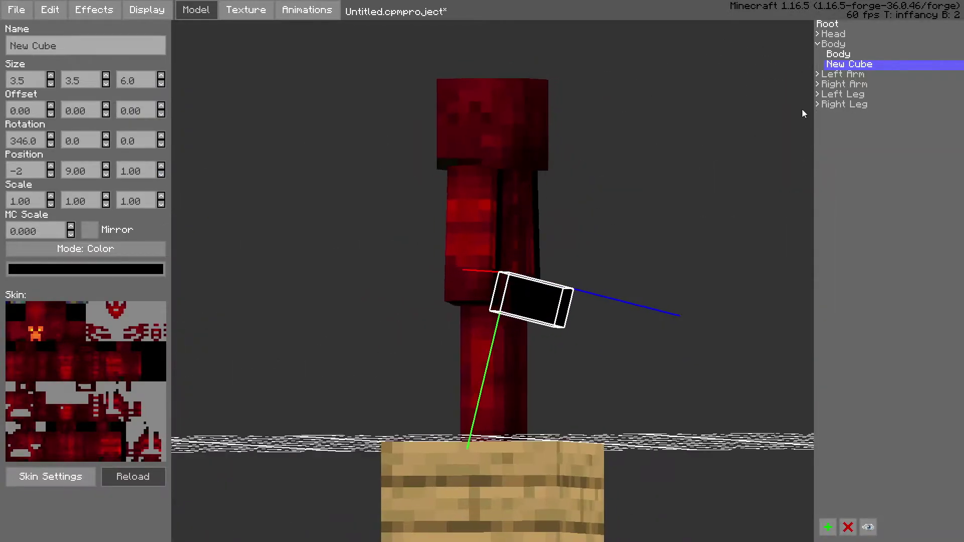
# Duplicate the tail cube and set the copy's position to Y 12 and Z 7
pyautogui.rightClick(914, 64)
pyautogui.click(926, 89)
pyautogui.moveTo(703, 126); pyautogui.dragTo(113, 163, button='middle')
pyautogui.click(161, 167)
pyautogui.click(160, 167)
pyautogui.click(160, 167)
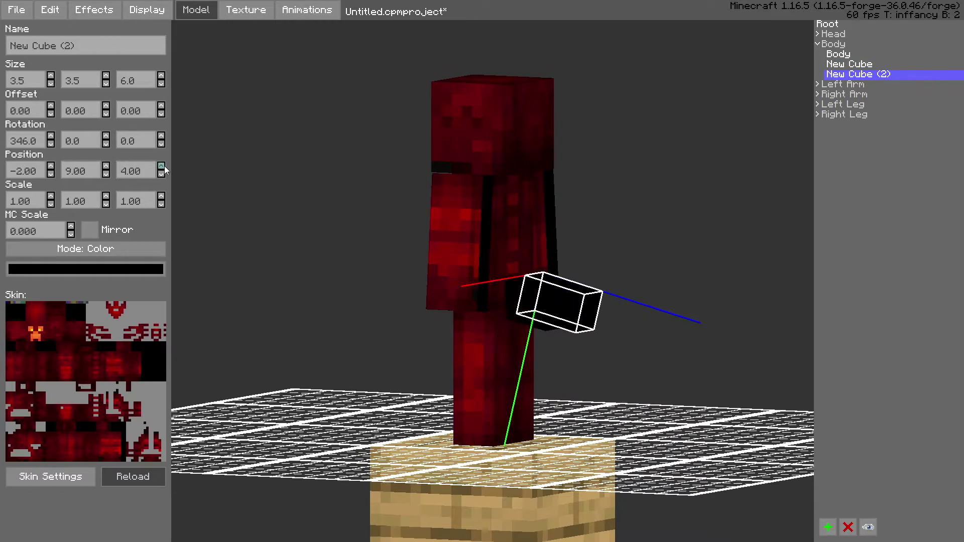
pyautogui.click(161, 168)
pyautogui.click(160, 167)
pyautogui.click(161, 167)
pyautogui.click(106, 167)
pyautogui.click(105, 167)
pyautogui.click(106, 167)
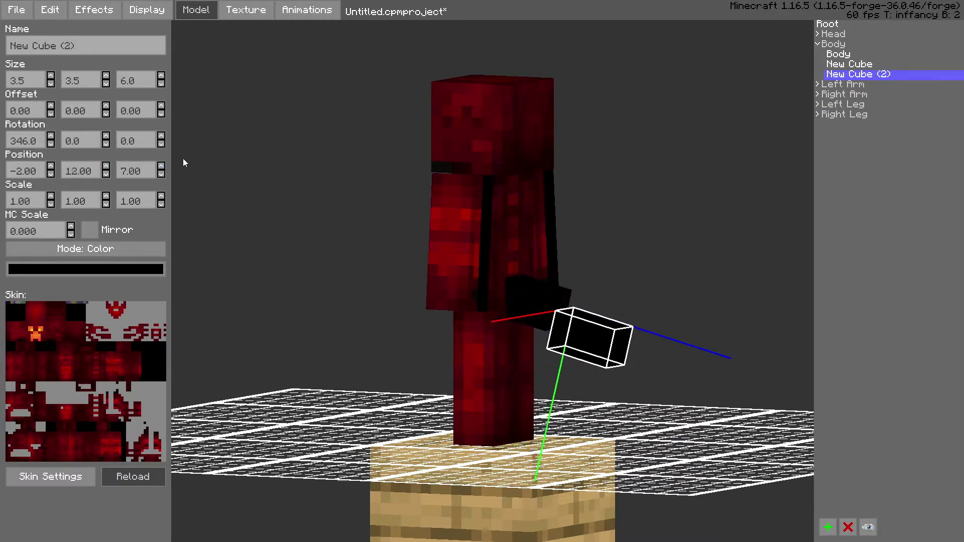
# Reduce the duplicated cube's X and Y size to 3 each
pyautogui.press('BackSpace')
pyautogui.click(25, 83)
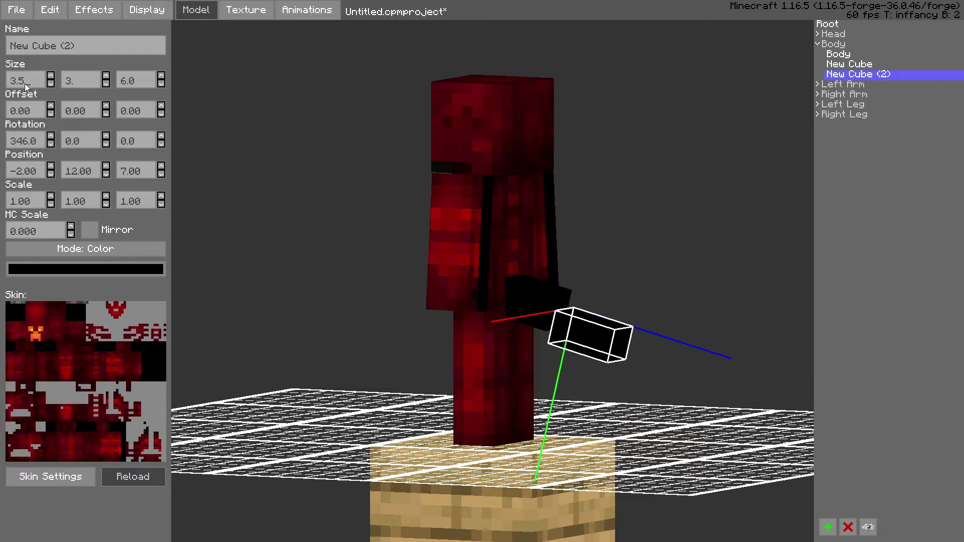
pyautogui.press('BackSpace')
pyautogui.moveTo(379, 213); pyautogui.dragTo(284, 175, button='middle')
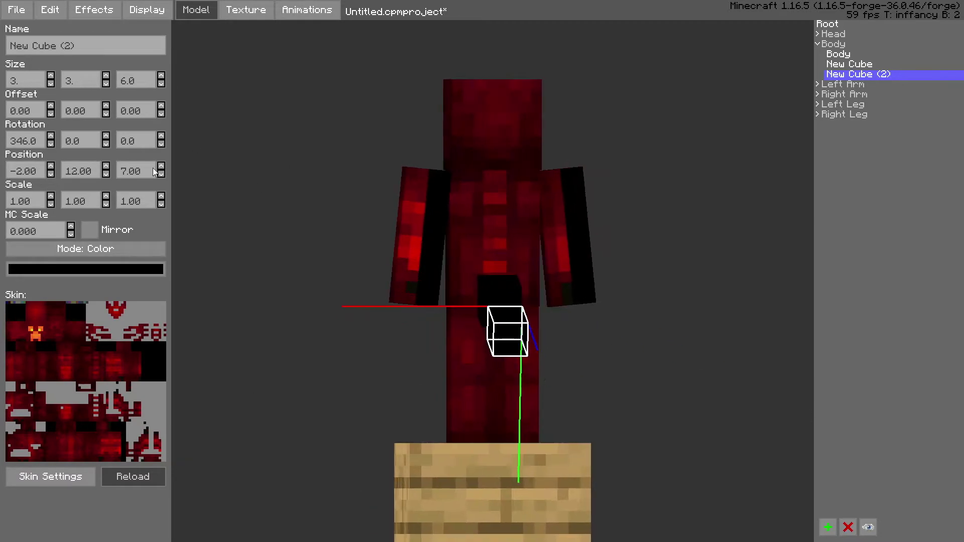
# Set the duplicated cube's Y position to 11 and check how it joins the first tail cube
pyautogui.click(105, 168)
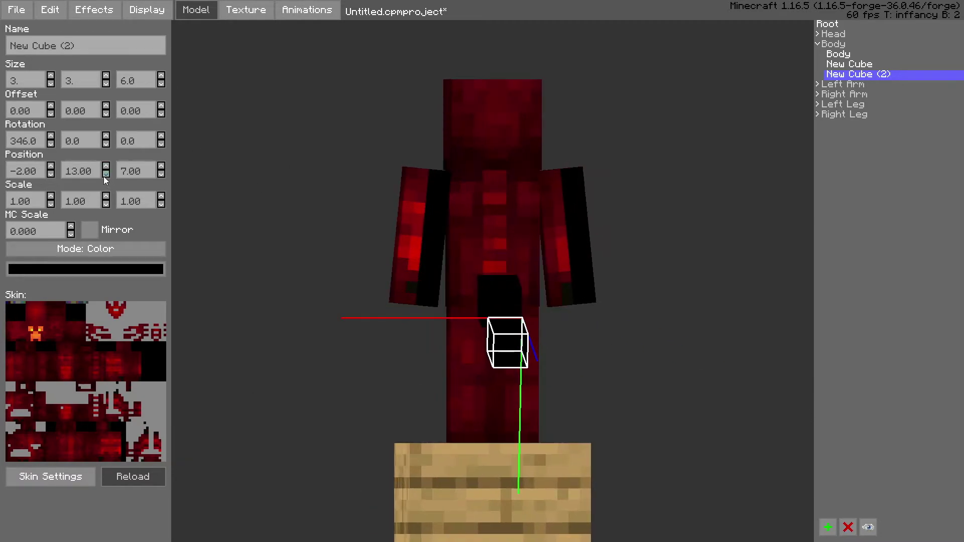
pyautogui.click(105, 175)
pyautogui.click(106, 174)
pyautogui.moveTo(302, 180); pyautogui.dragTo(406, 213, button='middle')
pyautogui.click(728, 304)
pyautogui.moveTo(703, 313); pyautogui.dragTo(755, 244, button='middle')
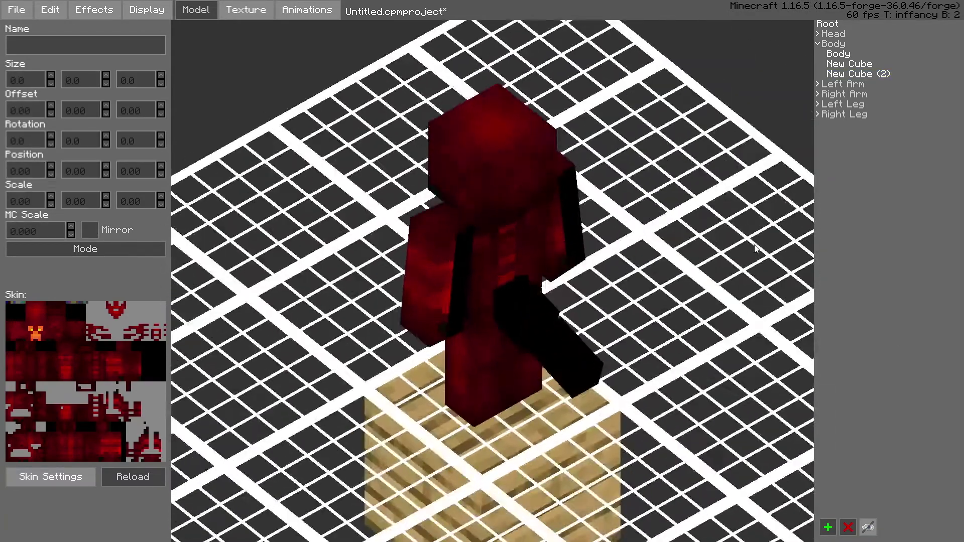
# Recolor the duplicated tail cube white
pyautogui.click(865, 74)
pyautogui.click(68, 271)
pyautogui.moveTo(452, 232); pyautogui.dragTo(657, 324)
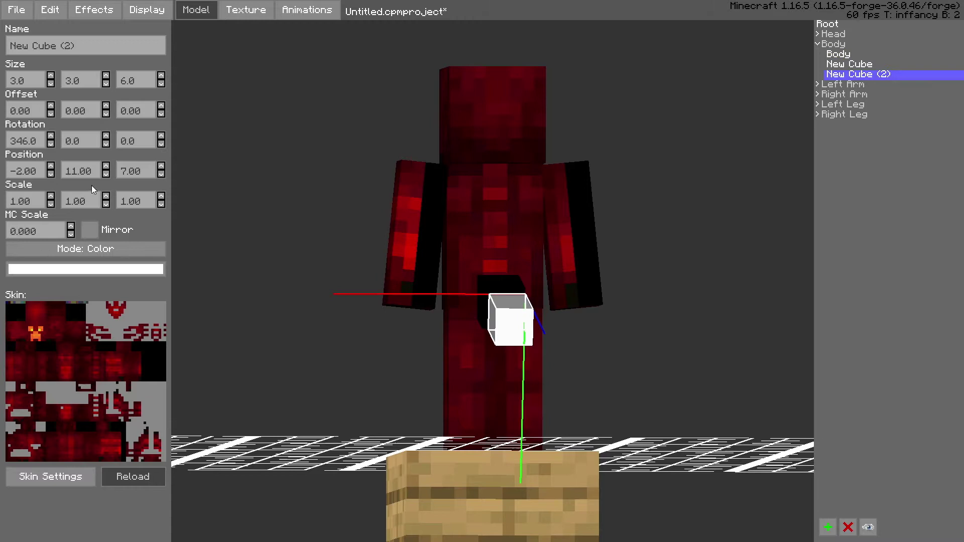
# Fine-tune the white cube's X position to -1.76 so it lines up with the first tail cube
pyautogui.click(49, 164)
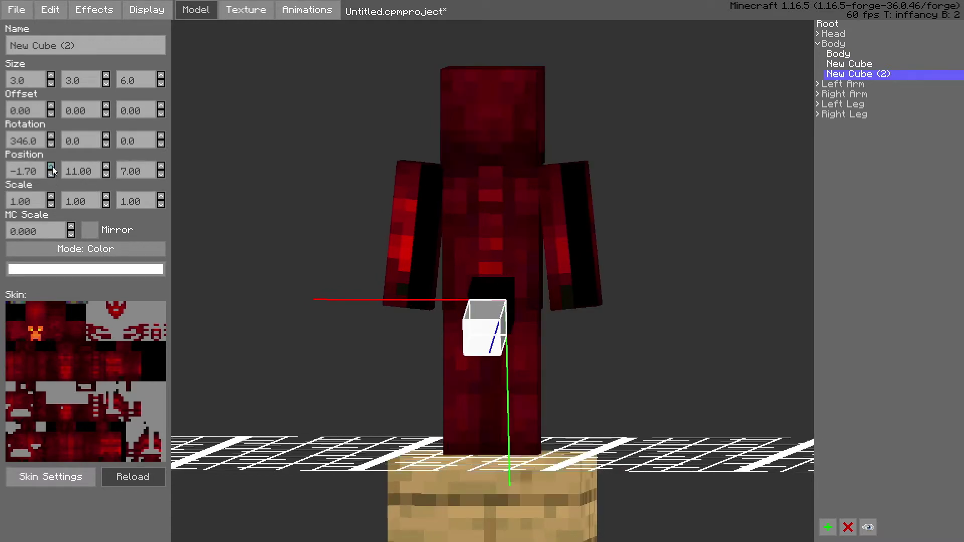
pyautogui.click(52, 166)
pyautogui.click(51, 166)
pyautogui.click(51, 176)
pyautogui.click(50, 175)
pyautogui.click(50, 176)
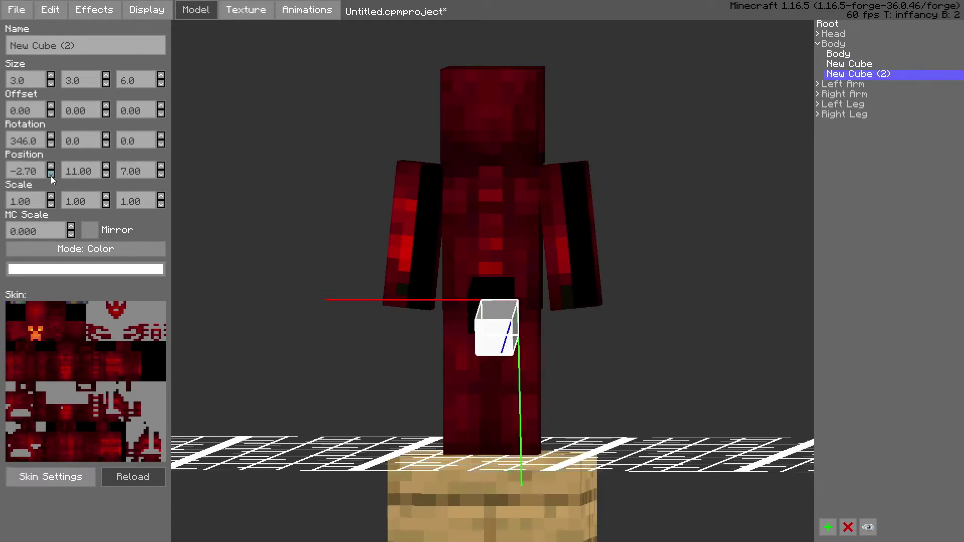
pyautogui.click(53, 167)
pyautogui.click(51, 166)
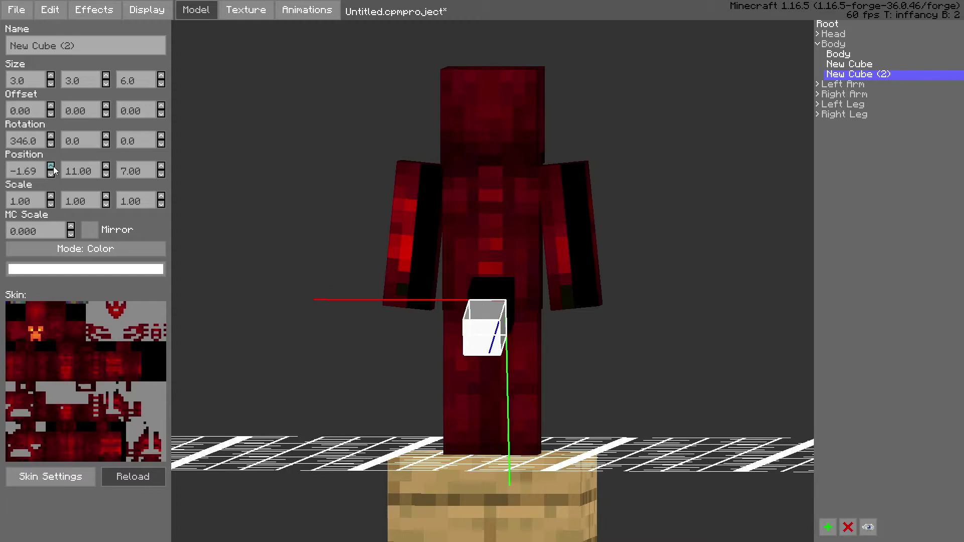
pyautogui.click(53, 167)
pyautogui.click(54, 171)
pyautogui.click(53, 171)
pyautogui.click(54, 171)
pyautogui.click(54, 171)
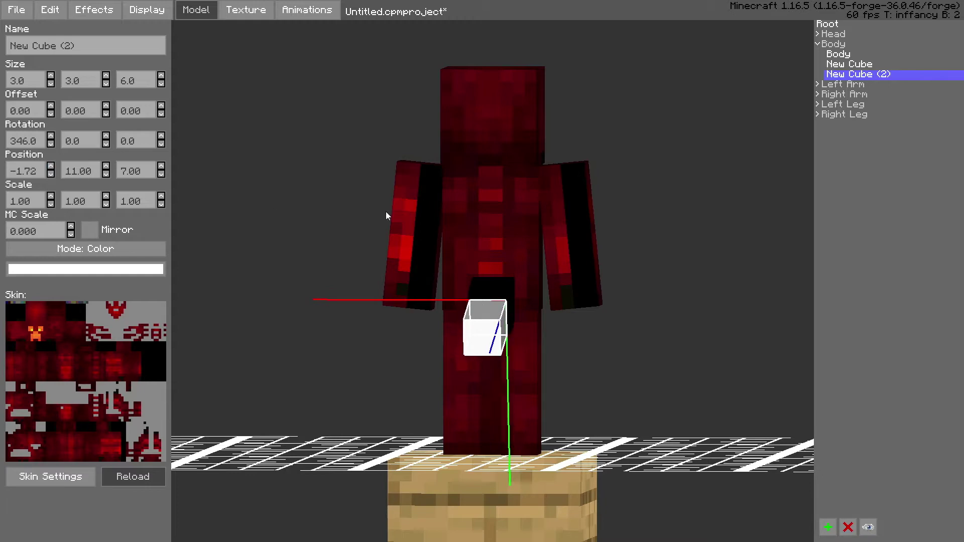
pyautogui.moveTo(463, 279); pyautogui.dragTo(456, 238, button='middle')
pyautogui.click(50, 174)
pyautogui.click(50, 174)
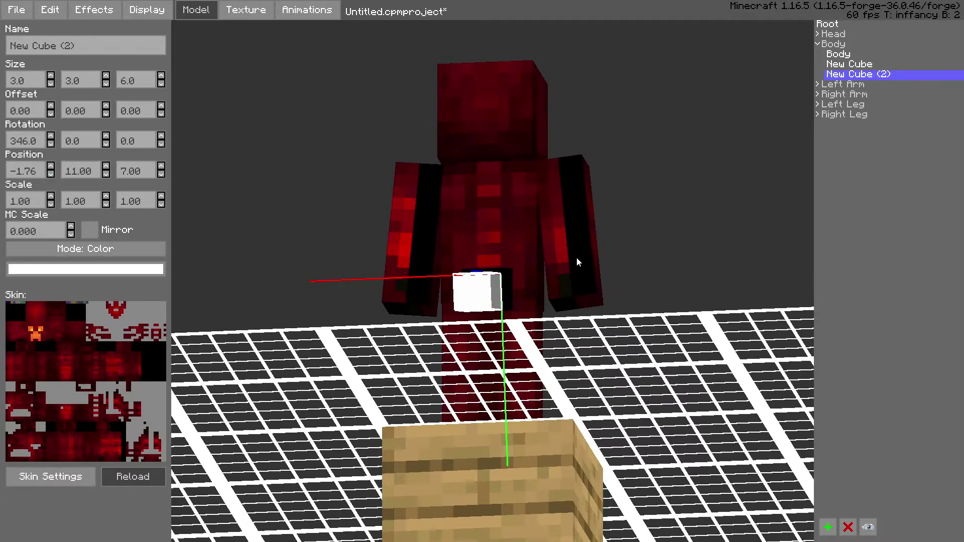
# Recolor the first tail cube red (FF0000)
pyautogui.click(650, 275)
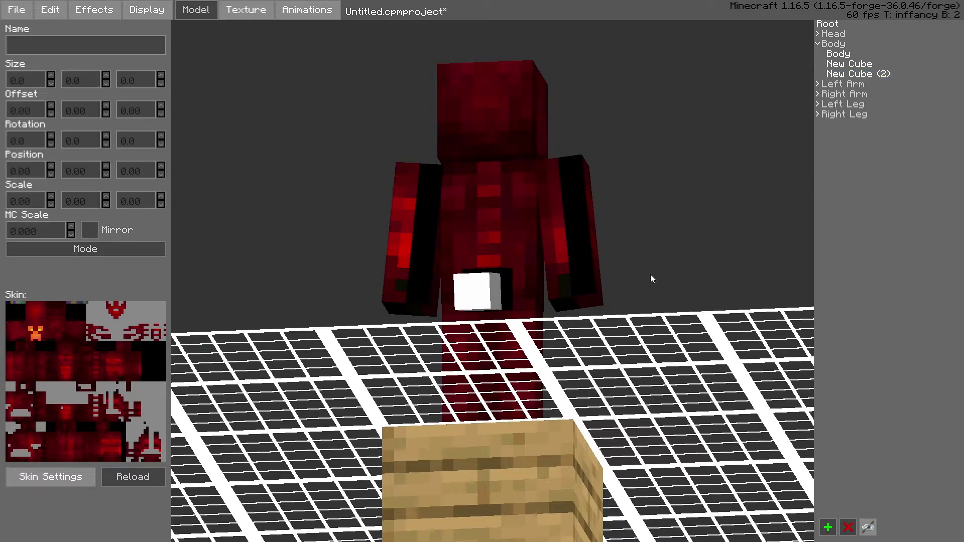
pyautogui.moveTo(650, 274); pyautogui.dragTo(631, 242)
pyautogui.click(843, 66)
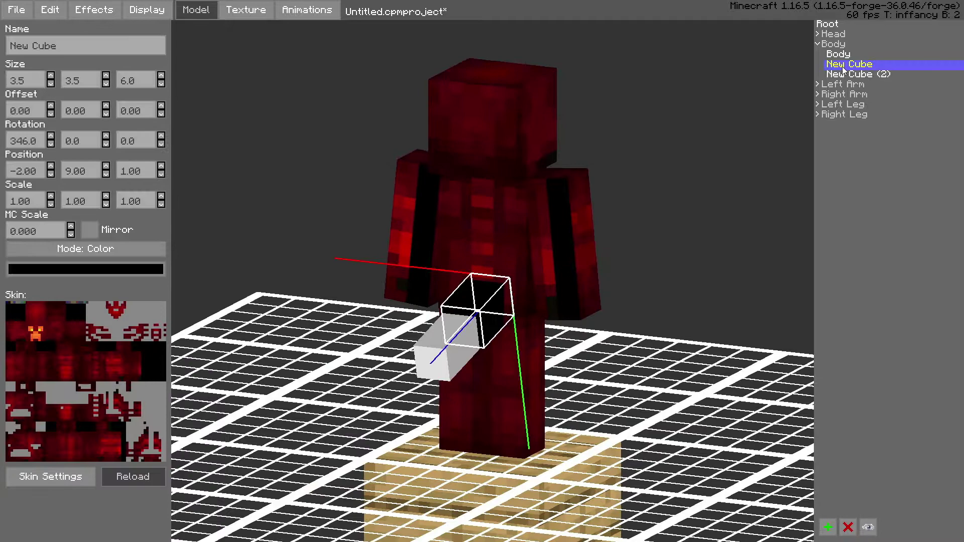
pyautogui.click(113, 268)
pyautogui.moveTo(488, 264); pyautogui.dragTo(555, 271)
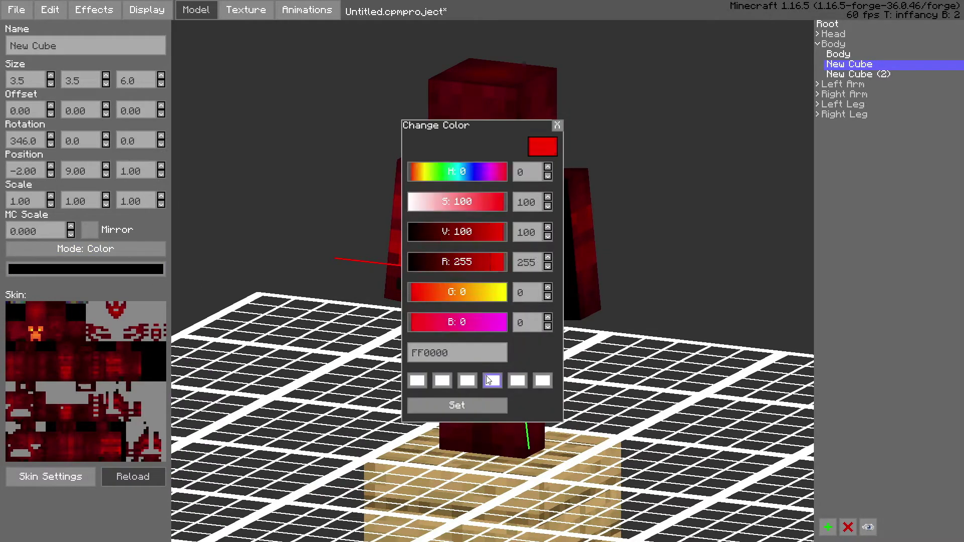
pyautogui.click(482, 404)
pyautogui.click(819, 369)
# Lower the white tail cube's Y position to 10.85 so it fits against the red cube
pyautogui.moveTo(634, 373); pyautogui.dragTo(656, 390, button='middle')
pyautogui.click(849, 74)
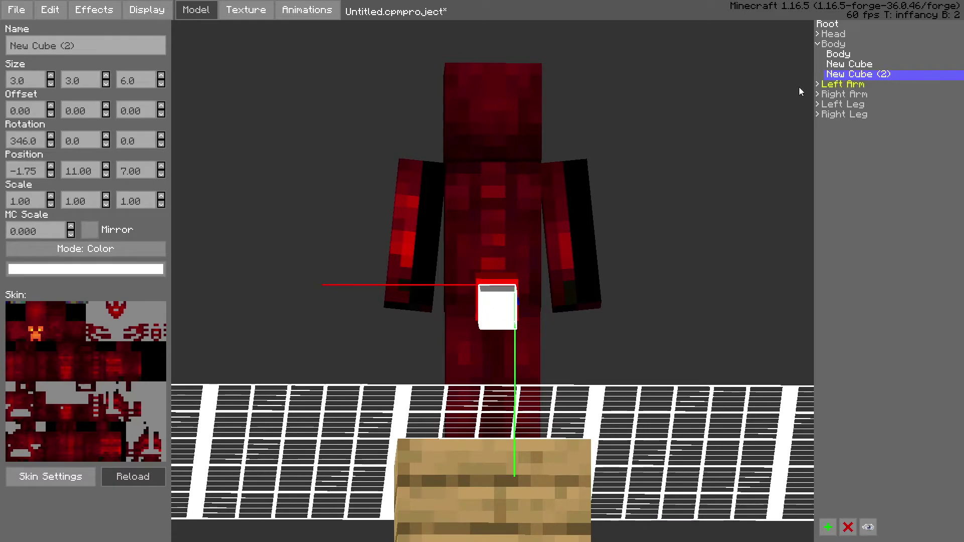
pyautogui.click(106, 167)
pyautogui.click(107, 174)
pyautogui.click(107, 174)
# Duplicate the white tail cube, and make the original white cube a child of the red cube
pyautogui.rightClick(870, 74)
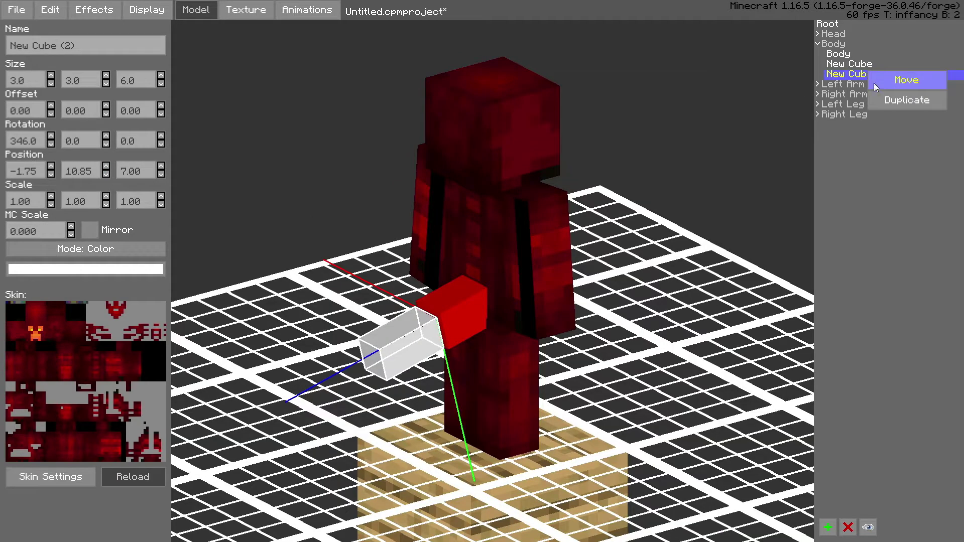
pyautogui.click(887, 99)
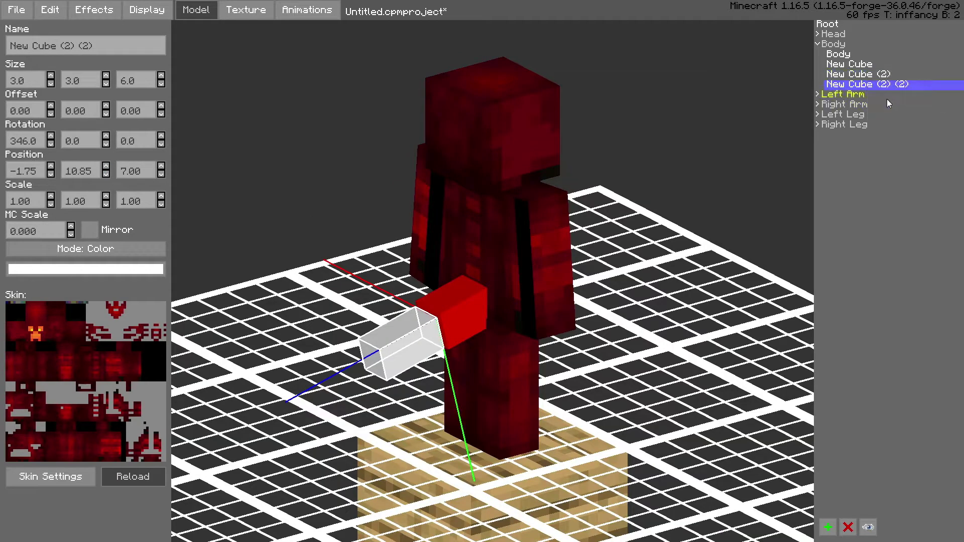
pyautogui.rightClick(851, 73)
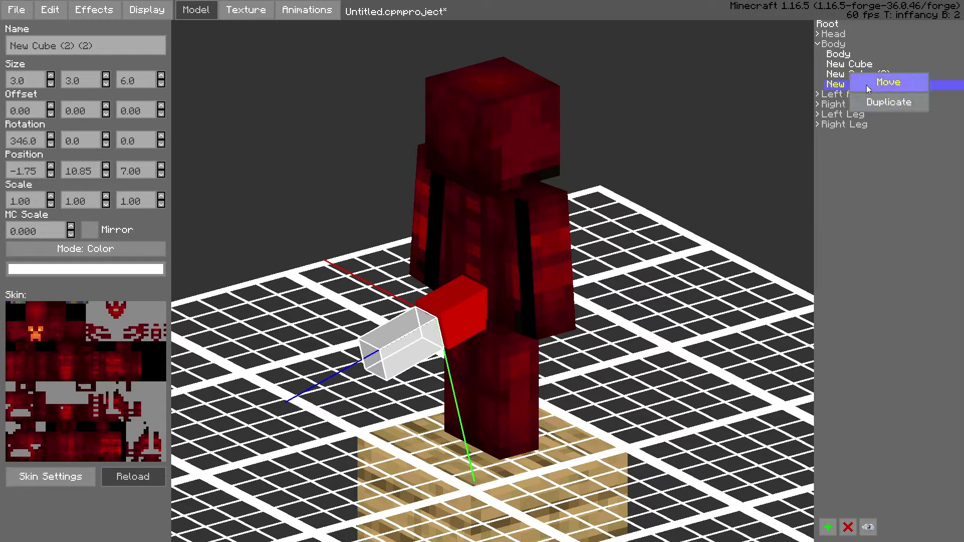
pyautogui.click(867, 85)
pyautogui.rightClick(860, 64)
pyautogui.click(872, 74)
# Make the duplicated cube a child of the white cube and expand the nested tail hierarchy
pyautogui.rightClick(849, 79)
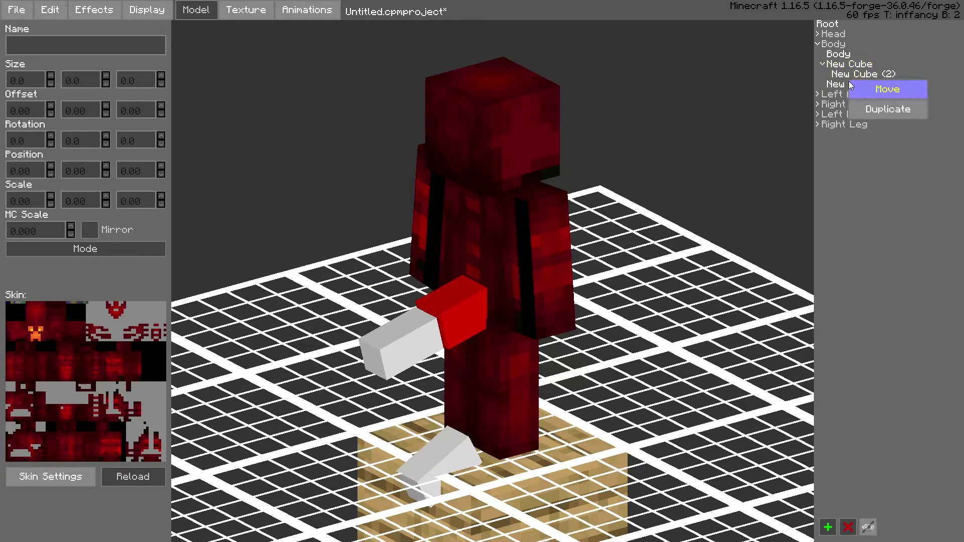
pyautogui.rightClick(832, 84)
pyautogui.click(869, 94)
pyautogui.click(868, 74)
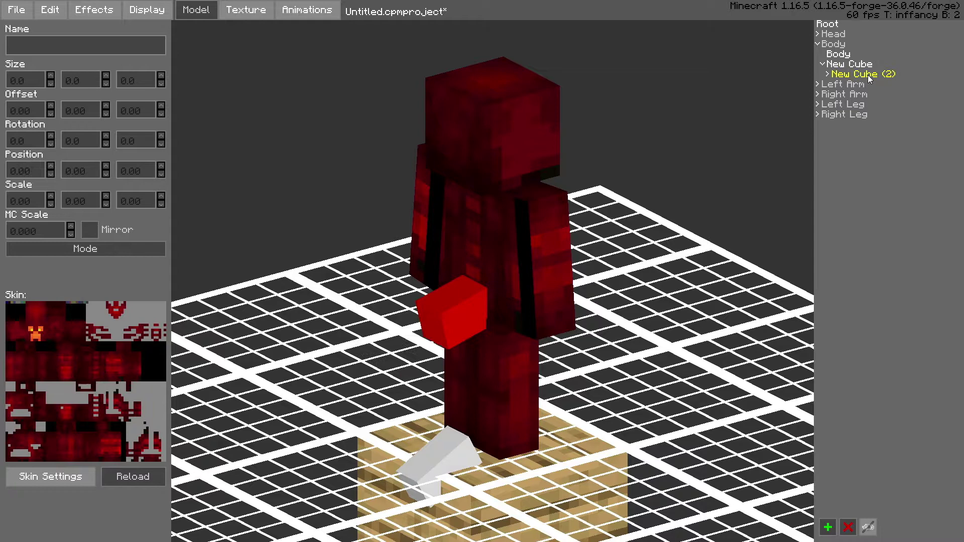
pyautogui.click(829, 74)
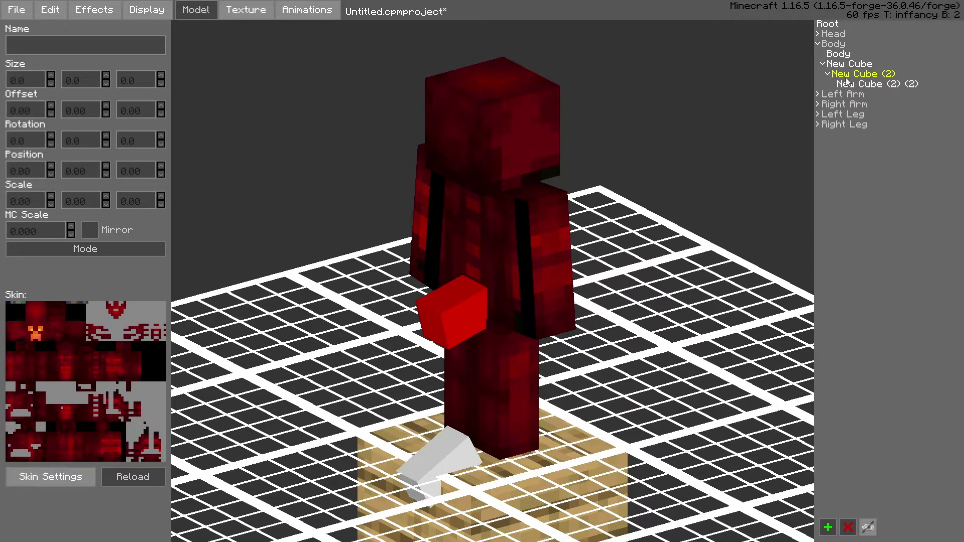
# Set the middle tail cube's Y position to 0 to bring it back up to the red cube
pyautogui.click(848, 75)
pyautogui.click(104, 175)
pyautogui.click(104, 175)
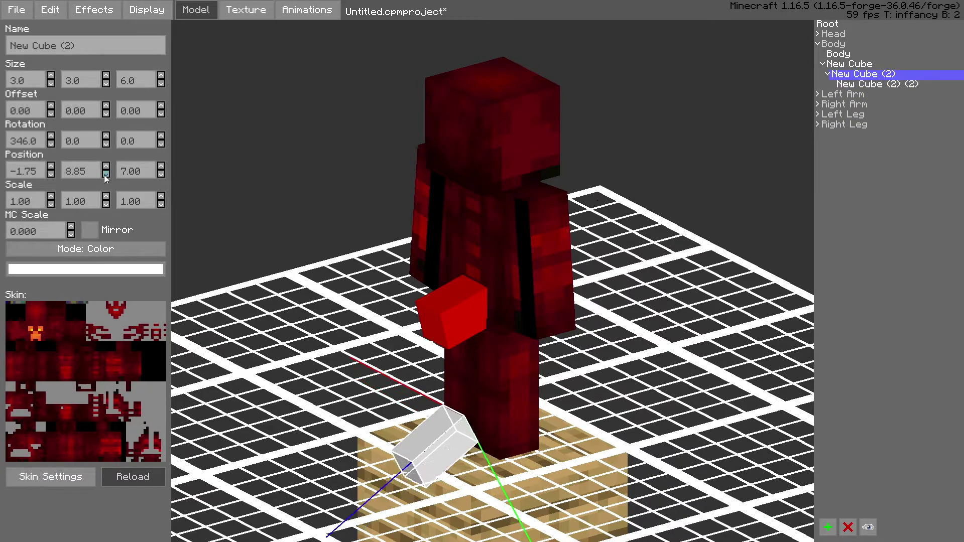
pyautogui.click(102, 175)
pyautogui.click(102, 176)
pyautogui.click(103, 176)
pyautogui.click(103, 176)
pyautogui.click(103, 175)
pyautogui.click(103, 175)
pyautogui.click(105, 174)
pyautogui.click(105, 174)
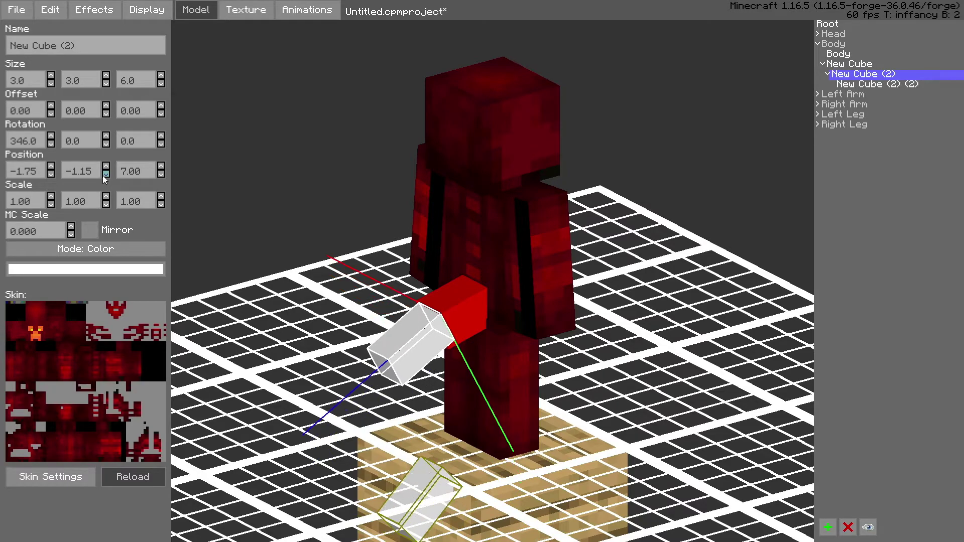
pyautogui.moveTo(452, 235); pyautogui.dragTo(512, 241)
pyautogui.click(105, 167)
pyautogui.press('BackSpace')
pyautogui.press('BackSpace')
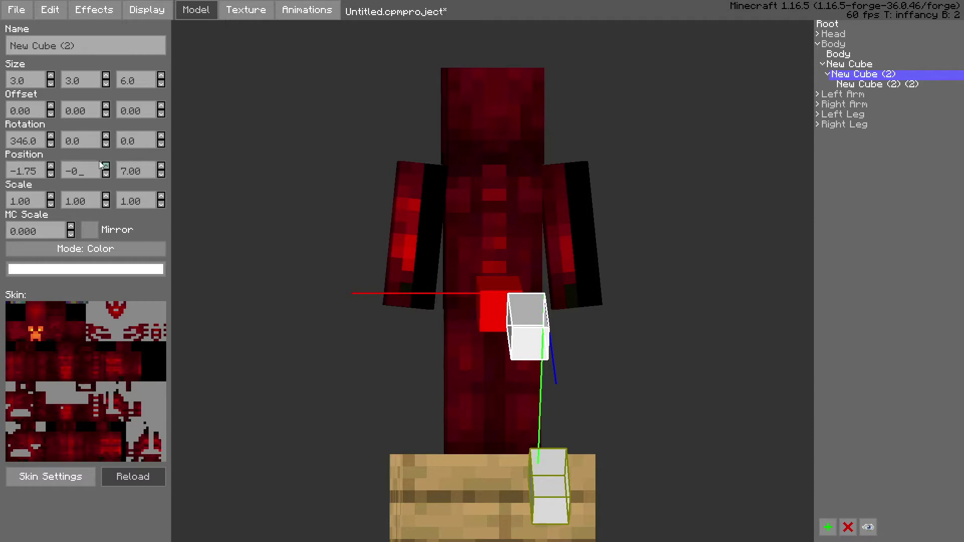
# Set the middle tail cube's X position to 0.25 to center it behind the red cube
pyautogui.click(51, 166)
pyautogui.click(51, 174)
pyautogui.click(51, 174)
pyautogui.click(51, 166)
pyautogui.click(50, 166)
pyautogui.click(51, 166)
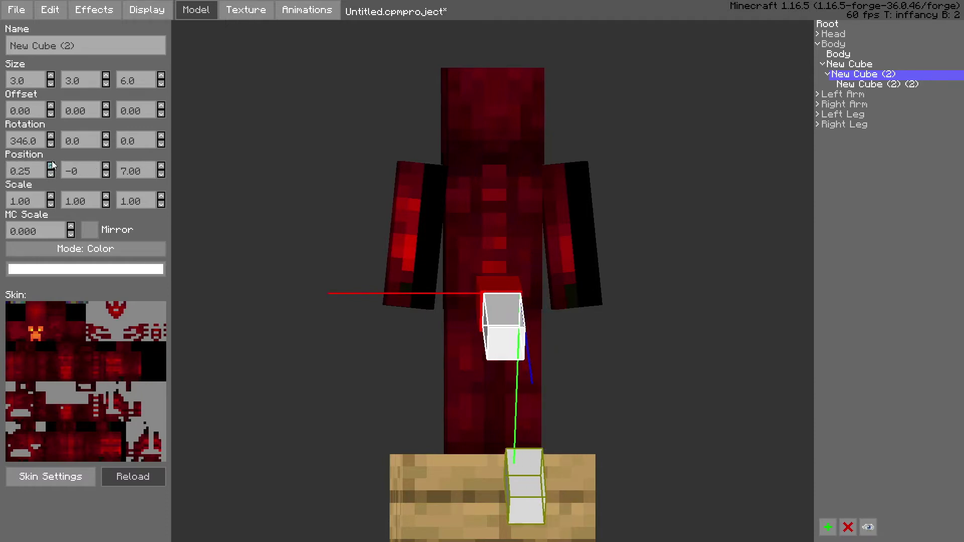
# Raise the last tail cube to Y position -0.15, close to the middle cube
pyautogui.moveTo(472, 201); pyautogui.dragTo(468, 234, button='middle')
pyautogui.click(860, 85)
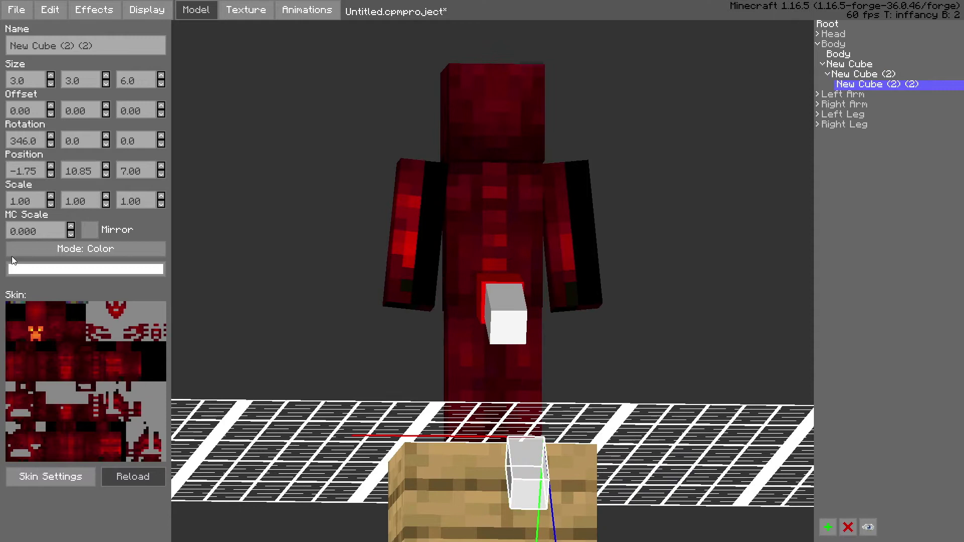
pyautogui.click(106, 175)
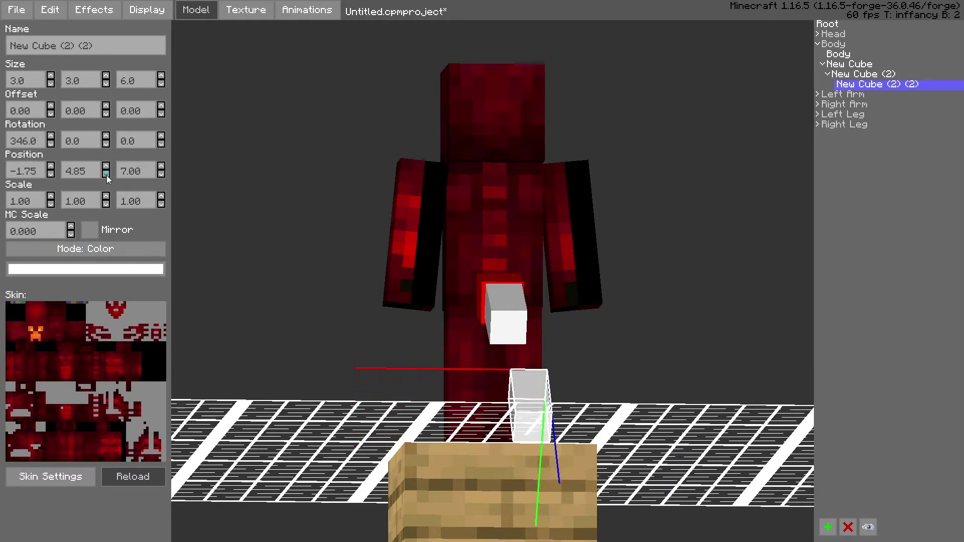
pyautogui.click(106, 175)
pyautogui.click(106, 174)
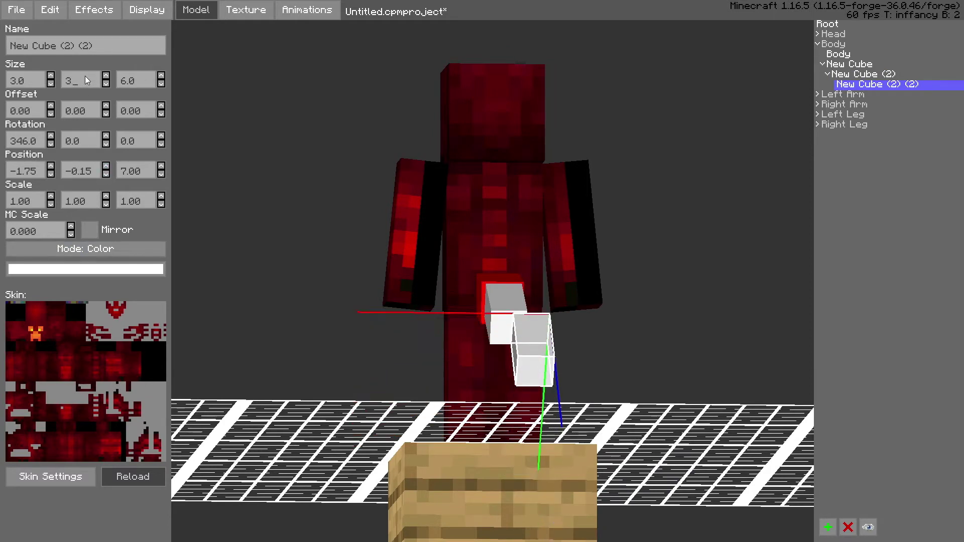
# Reduce the last tail cube's X and Y size to 2.5 each
pyautogui.press('BackSpace')
pyautogui.write('2.5')
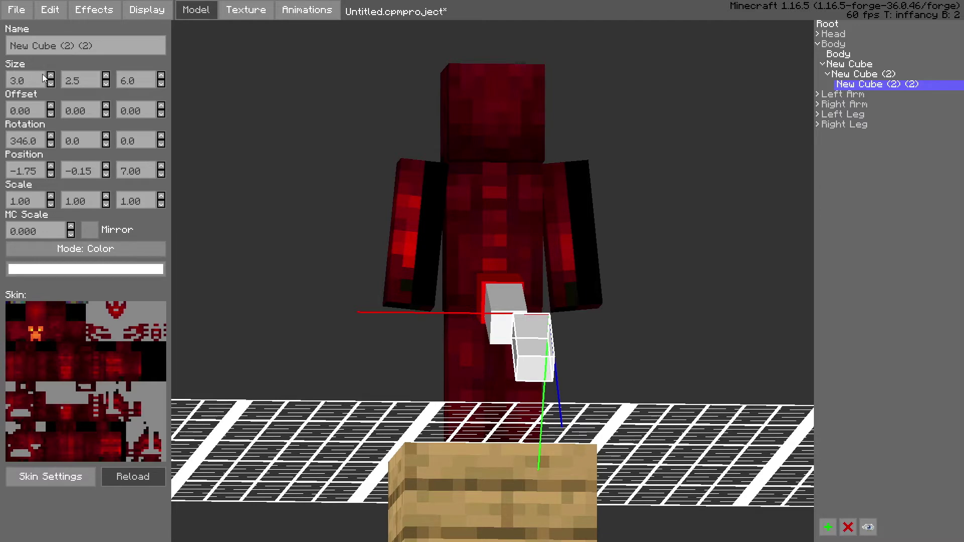
pyautogui.click(43, 77)
pyautogui.press('BackSpace')
pyautogui.press('BackSpace')
pyautogui.press('BackSpace')
pyautogui.write('2.5')
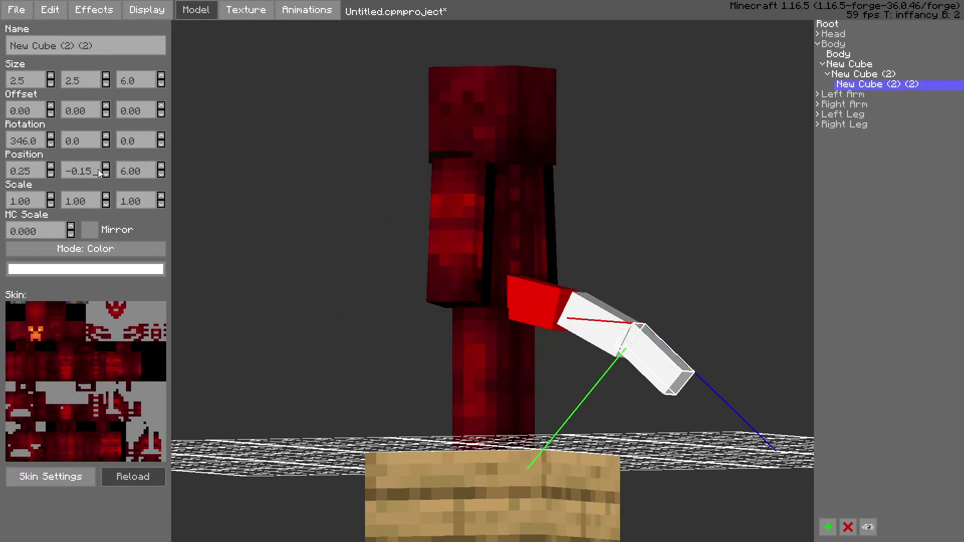
# Set the last tail cube's position to X 0.25, Y 0 and Z 6
pyautogui.press('BackSpace')
pyautogui.press('BackSpace')
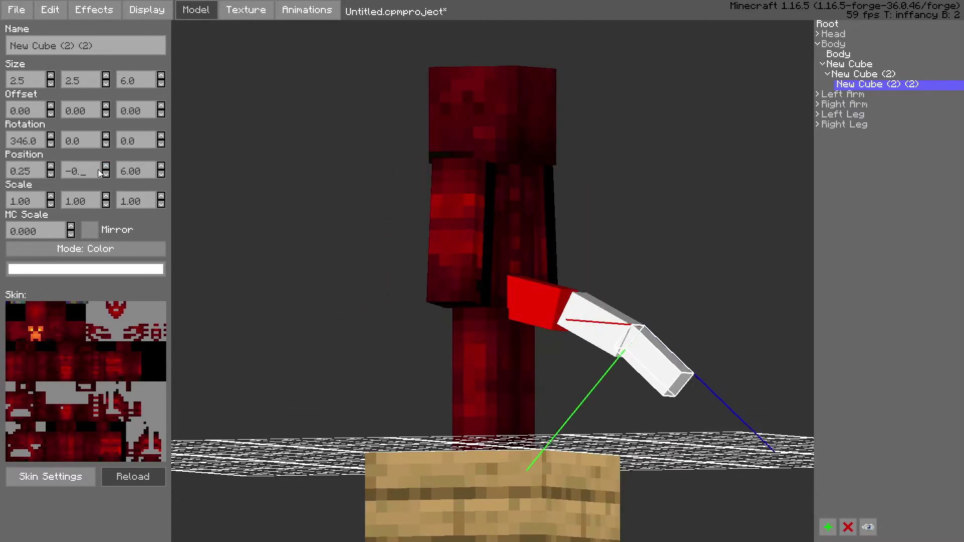
pyautogui.moveTo(628, 241); pyautogui.dragTo(772, 313, button='middle')
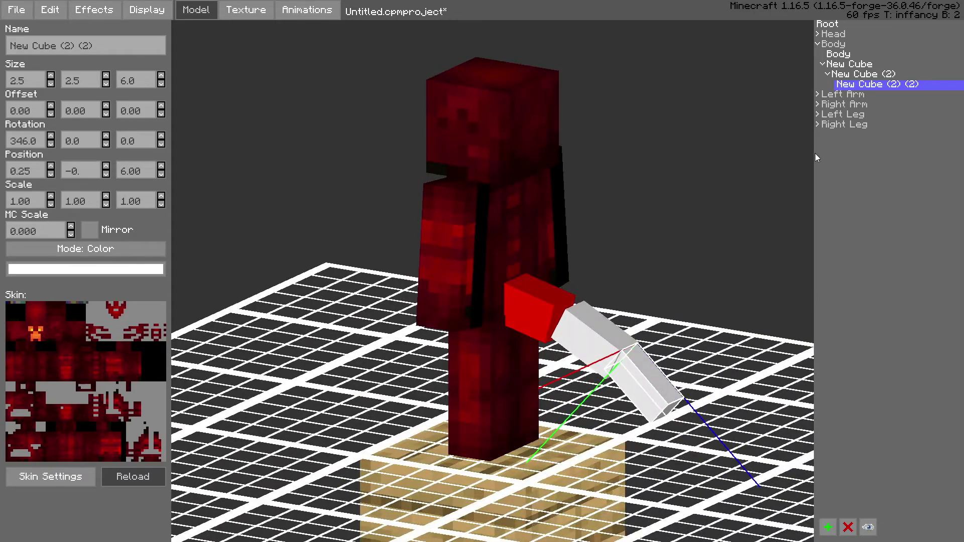
# Set the middle tail cube's Z position to 6 and check the tail joints from several angles
pyautogui.click(855, 78)
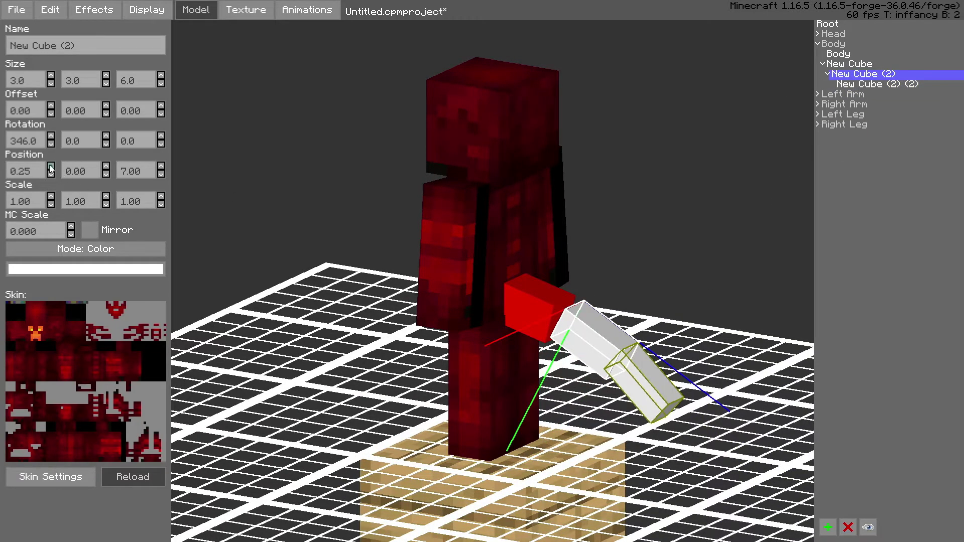
pyautogui.click(162, 175)
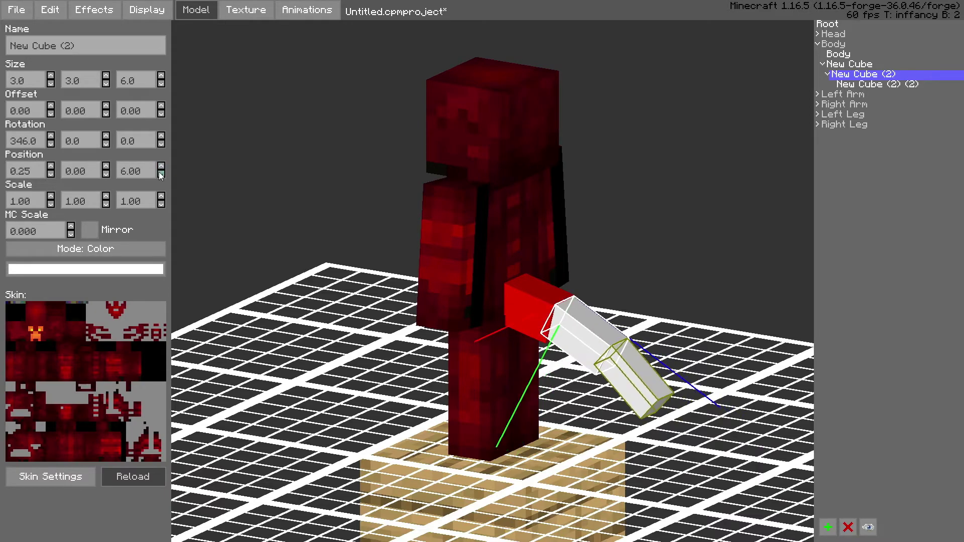
pyautogui.moveTo(352, 201); pyautogui.dragTo(442, 246, button='middle')
pyautogui.click(896, 374)
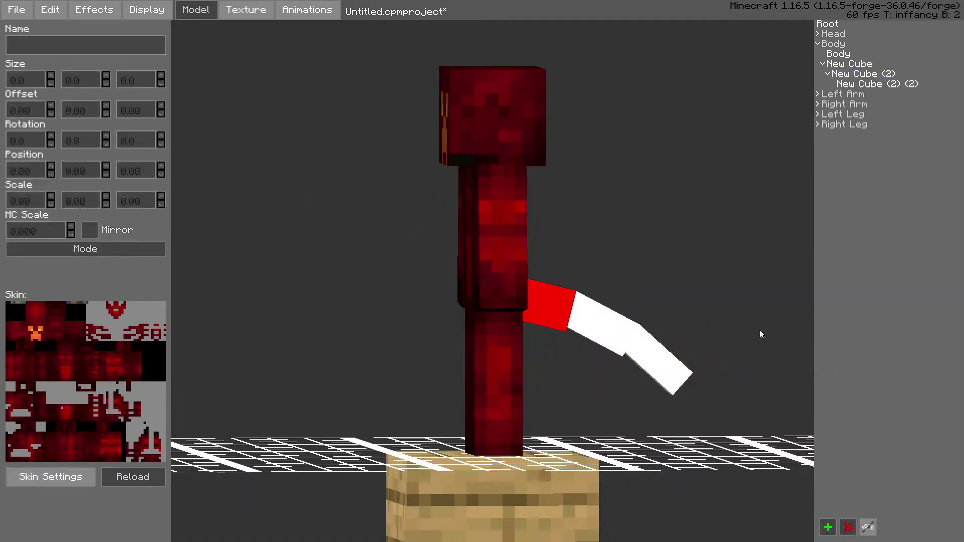
pyautogui.moveTo(759, 329); pyautogui.dragTo(705, 228, button='middle')
pyautogui.click(867, 99)
pyautogui.moveTo(598, 241); pyautogui.dragTo(798, 133, button='middle')
# Recolor the last tail cube purple (7500FF)
pyautogui.click(868, 86)
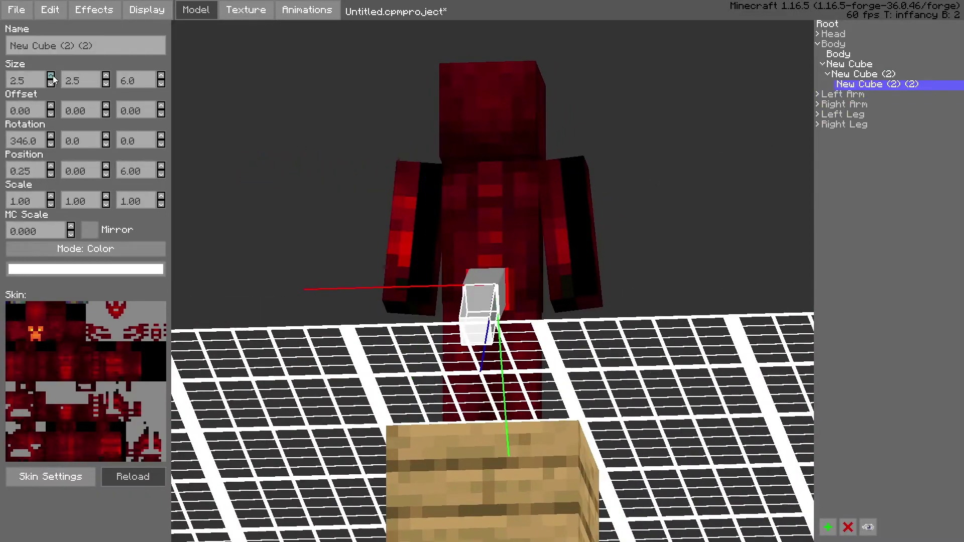
pyautogui.click(94, 270)
pyautogui.click(454, 263)
pyautogui.moveTo(446, 292); pyautogui.dragTo(408, 296)
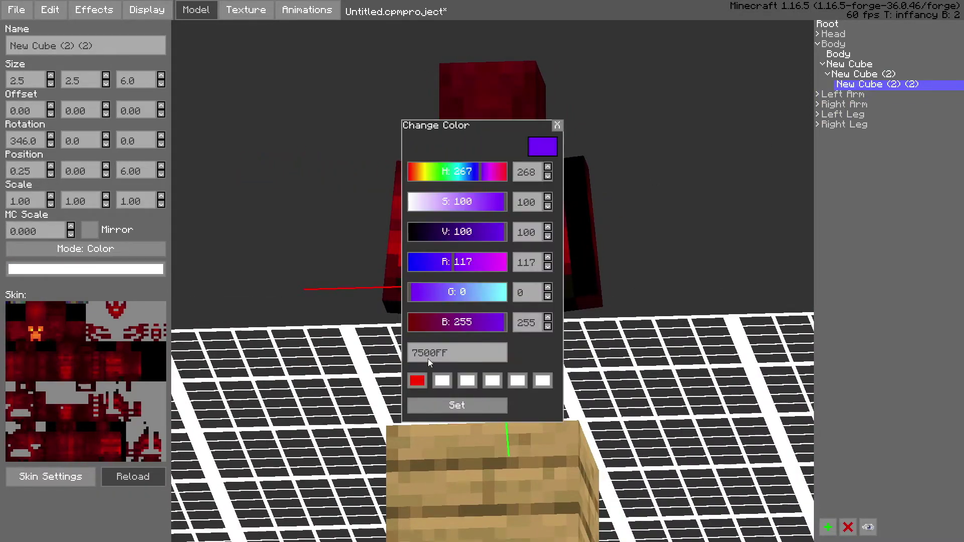
pyautogui.click(439, 404)
pyautogui.moveTo(502, 382); pyautogui.dragTo(628, 347, button='middle')
pyautogui.click(860, 405)
# Set the white middle cube's Y position to 0.1
pyautogui.moveTo(558, 336); pyautogui.dragTo(594, 322, button='middle')
pyautogui.click(859, 74)
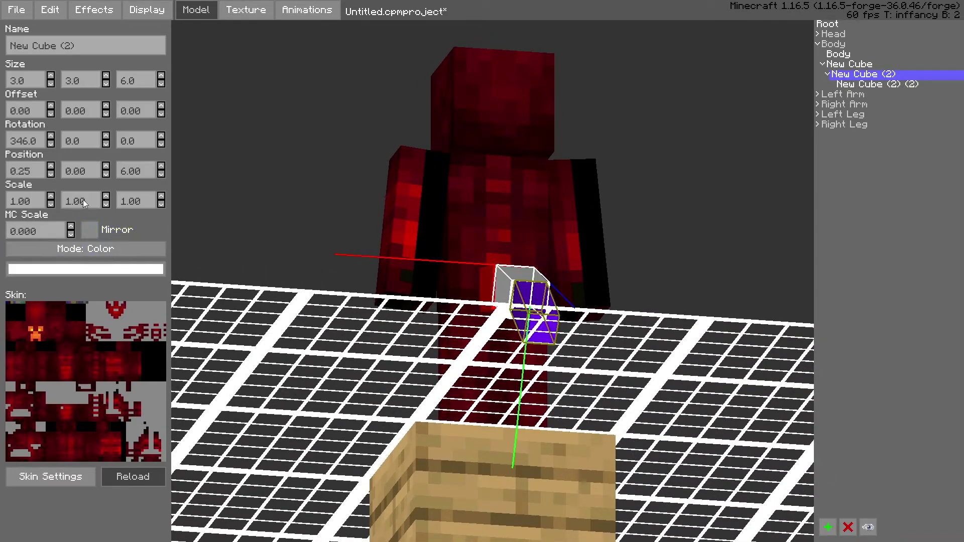
pyautogui.click(83, 168)
pyautogui.write('0.1')
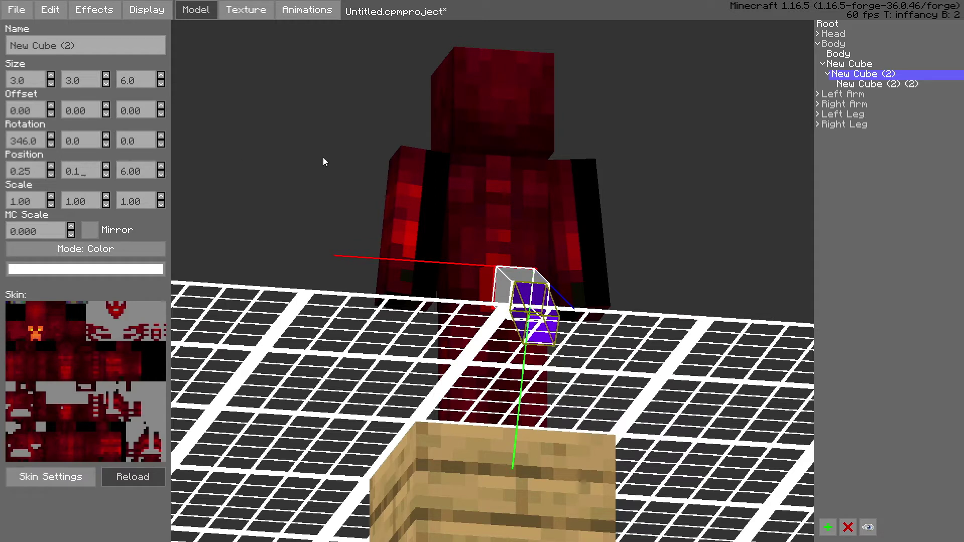
# Set the purple tail cube's Y position to 0.1 and check the finished tail from several angles
pyautogui.click(884, 86)
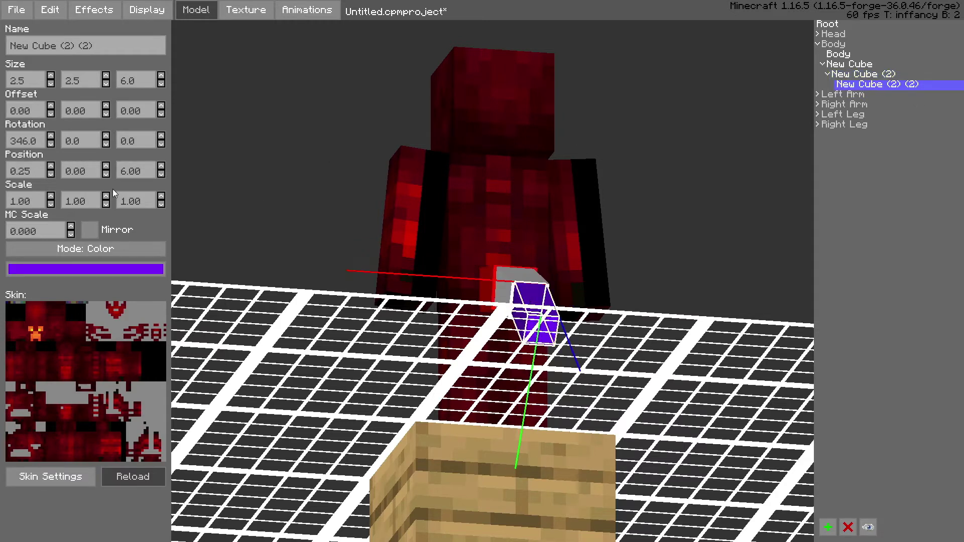
pyautogui.click(92, 171)
pyautogui.write('0.1')
pyautogui.moveTo(370, 193); pyautogui.dragTo(438, 207, button='middle')
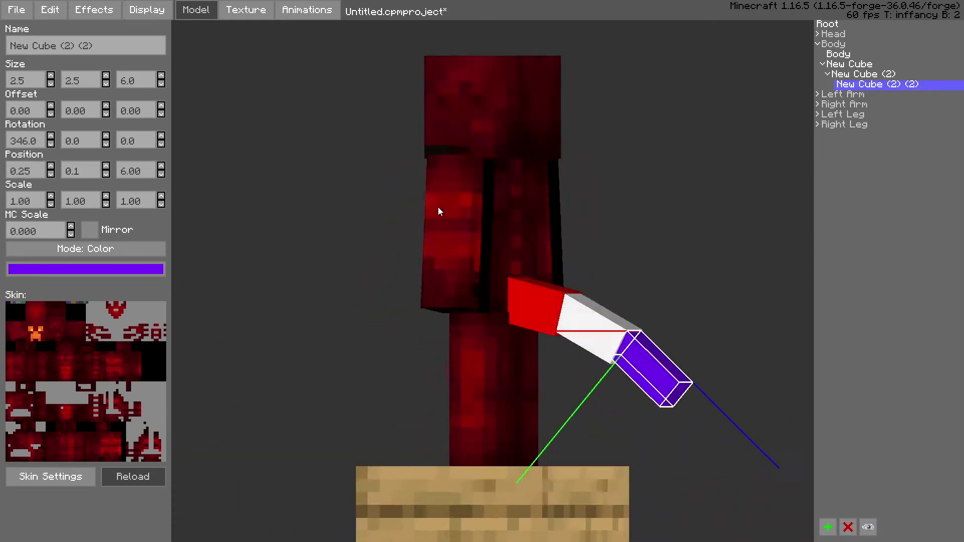
pyautogui.moveTo(438, 211); pyautogui.dragTo(735, 304, button='right')
pyautogui.click(665, 287)
pyautogui.moveTo(693, 265); pyautogui.dragTo(499, 142, button='right')
# Switch to animation editing and create a new animation for the Standing pose
pyautogui.click(245, 10)
pyautogui.moveTo(432, 165)
pyautogui.mouseDown(button='right')
pyautogui.moveTo(456, 179)
pyautogui.moveTo(534, 179)
pyautogui.mouseUp(button='right')
pyautogui.click(329, 8)
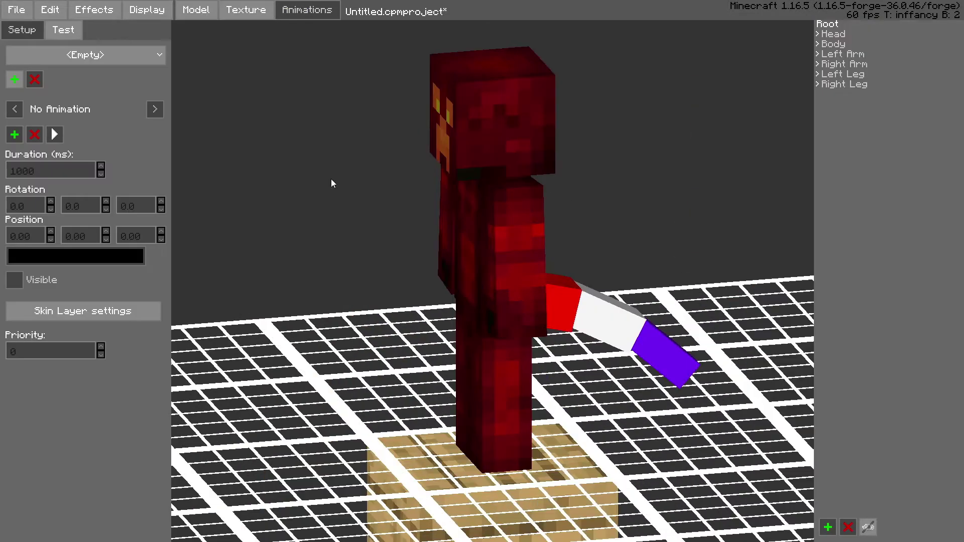
pyautogui.click(25, 58)
pyautogui.click(31, 79)
pyautogui.click(10, 78)
pyautogui.click(452, 217)
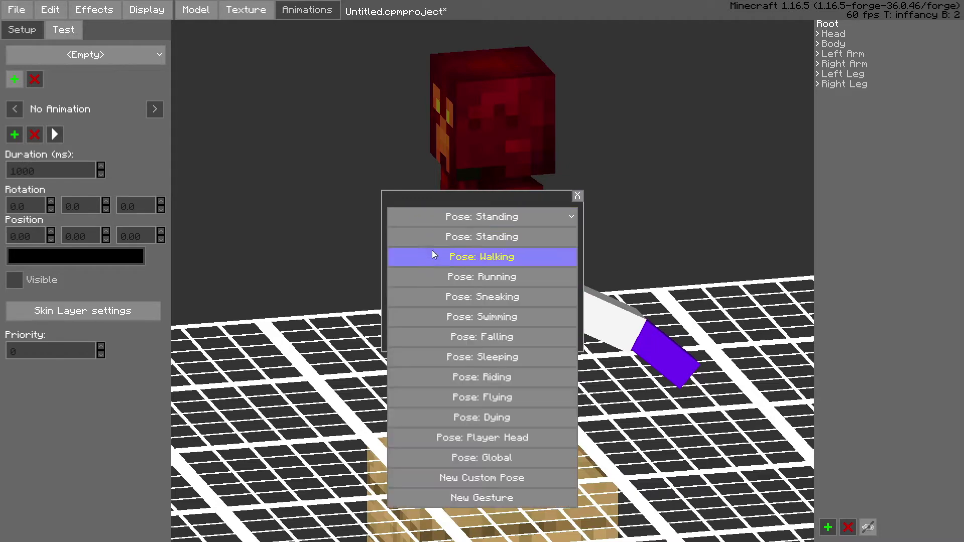
pyautogui.click(402, 235)
pyautogui.click(475, 322)
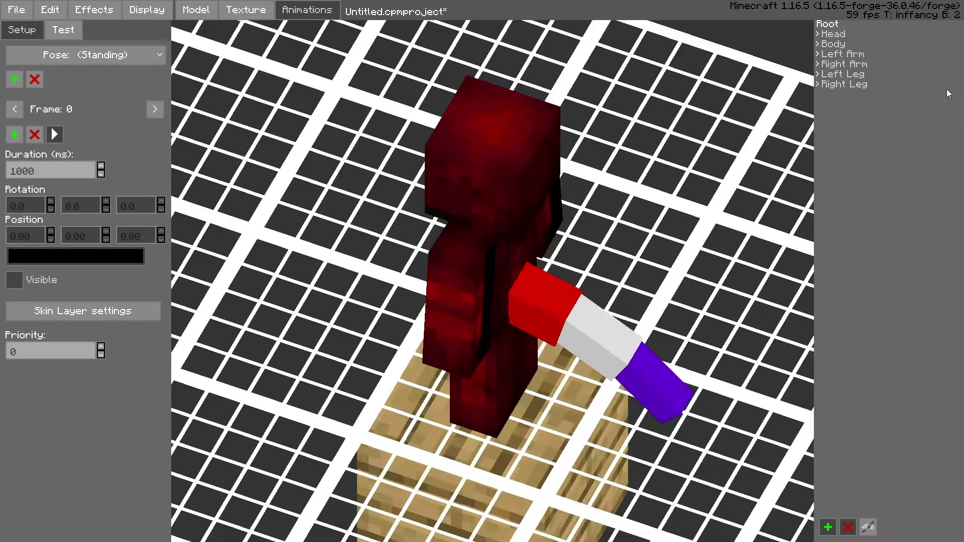
# Expand the body's tail cubes and set the red base cube's Y rotation to 20 in frame 0
pyautogui.click(831, 45)
pyautogui.click(818, 45)
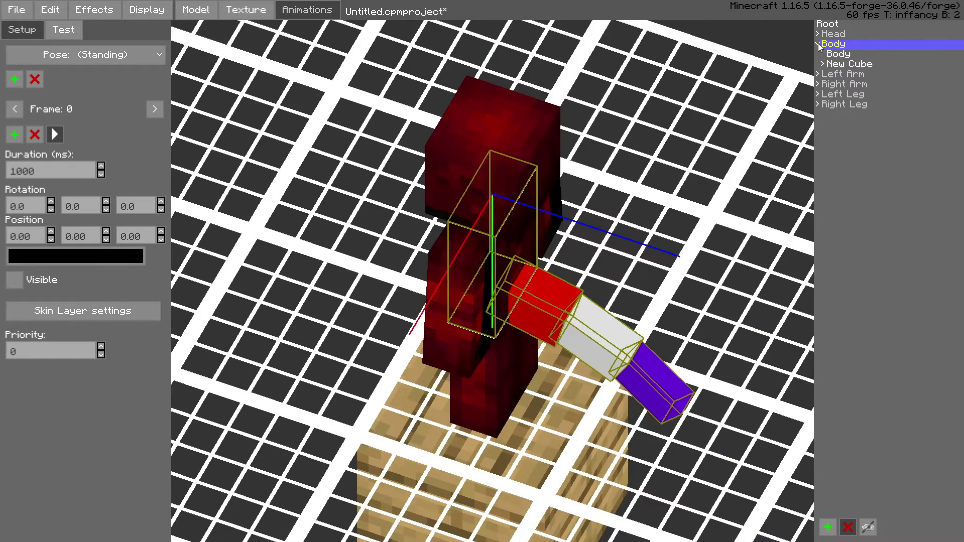
pyautogui.click(833, 64)
pyautogui.click(822, 64)
pyautogui.click(828, 75)
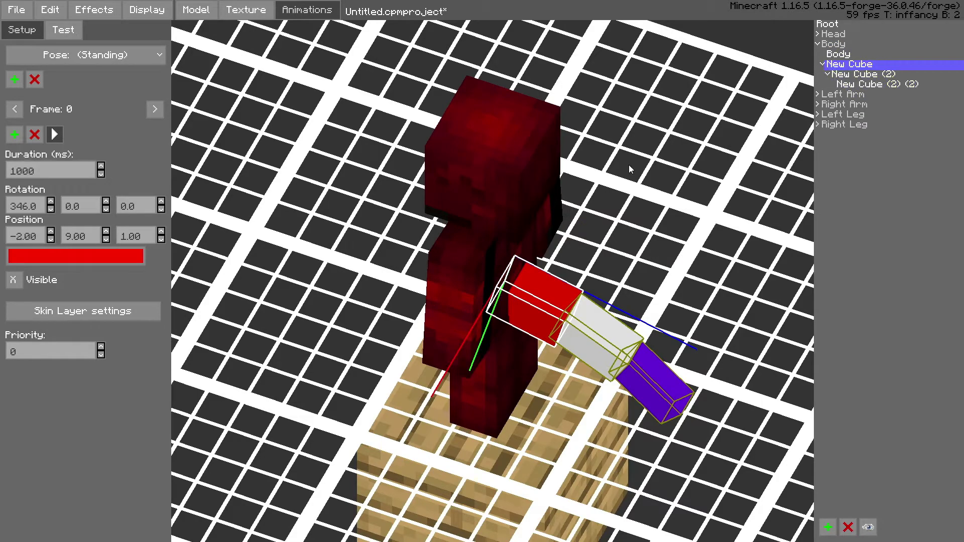
pyautogui.moveTo(629, 164); pyautogui.dragTo(520, 150, button='middle')
pyautogui.click(53, 202)
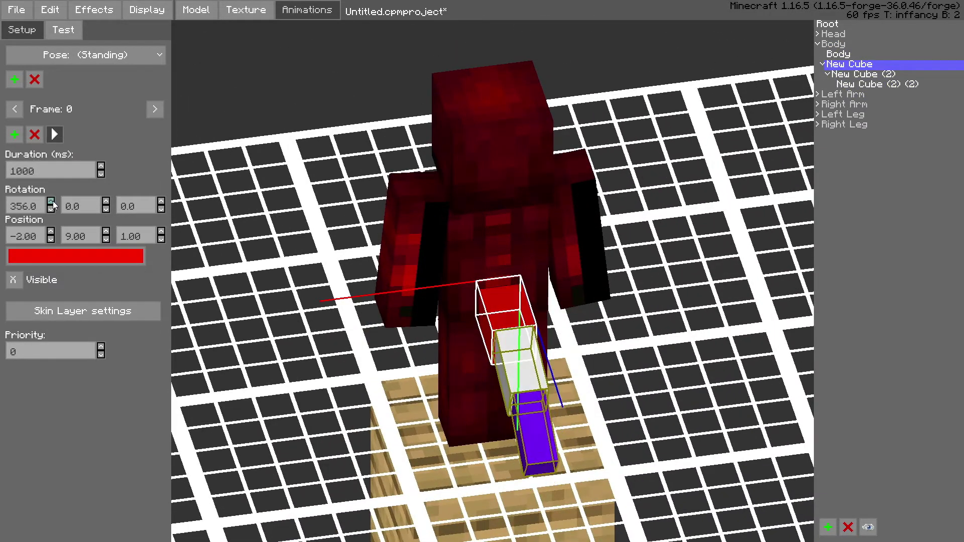
pyautogui.click(50, 210)
pyautogui.click(106, 202)
pyautogui.click(105, 202)
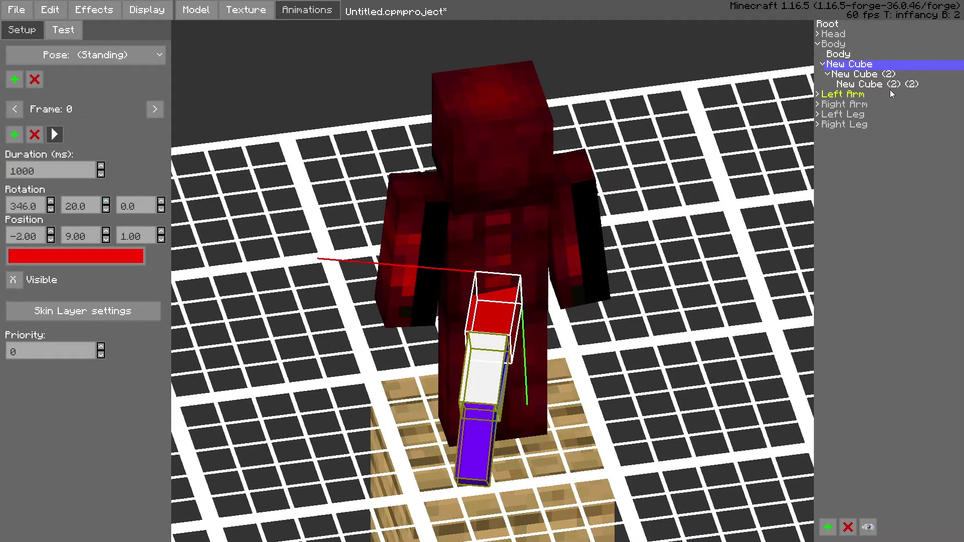
# Set the Y rotation of the white middle cube and the purple tip cube to 10 each in frame 0
pyautogui.click(857, 77)
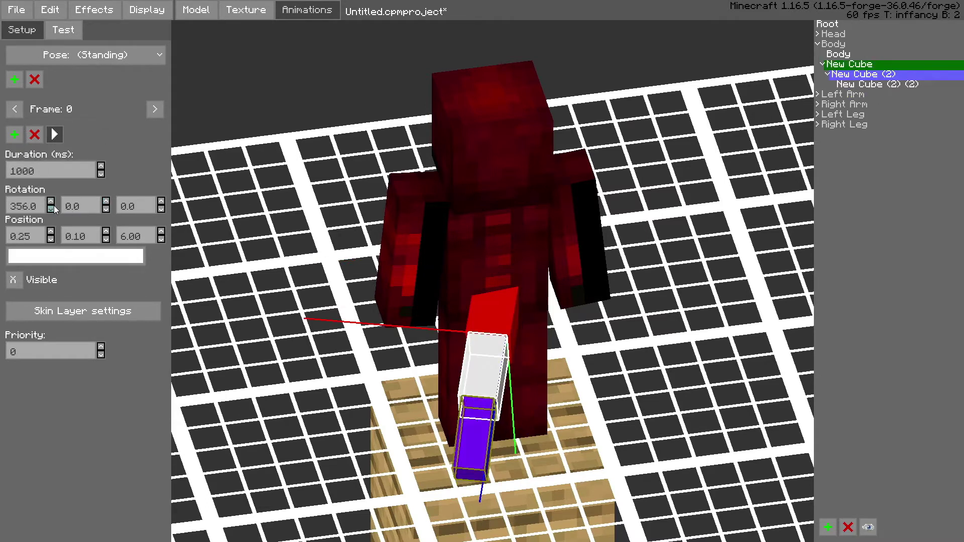
pyautogui.click(105, 202)
pyautogui.click(879, 84)
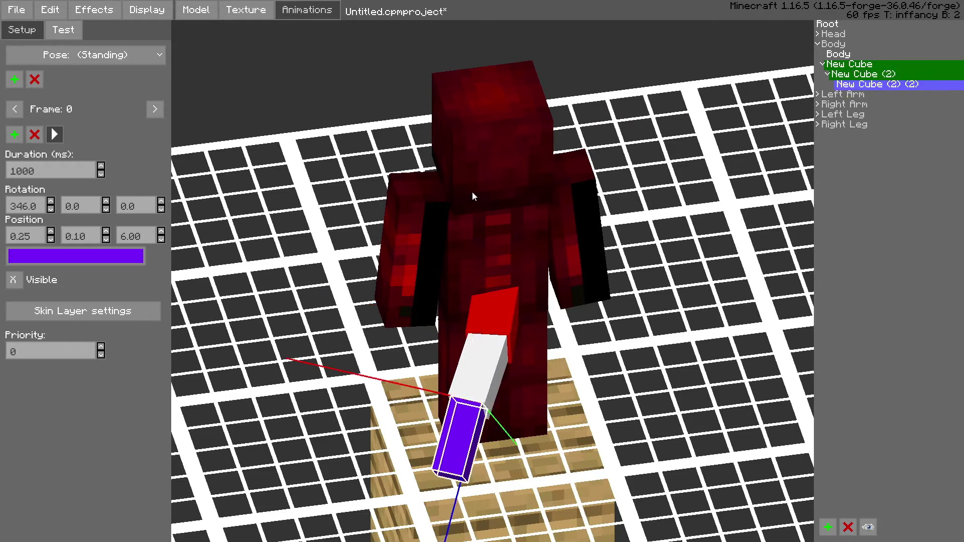
pyautogui.click(106, 202)
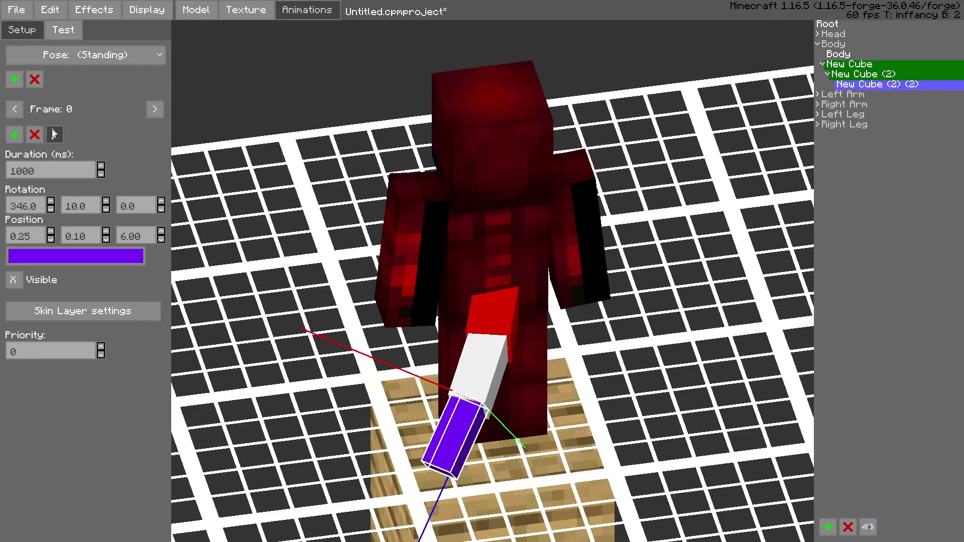
# Add a second frame and turn the red base cube about Y so the tail swings to the opposite side
pyautogui.click(16, 136)
pyautogui.click(853, 65)
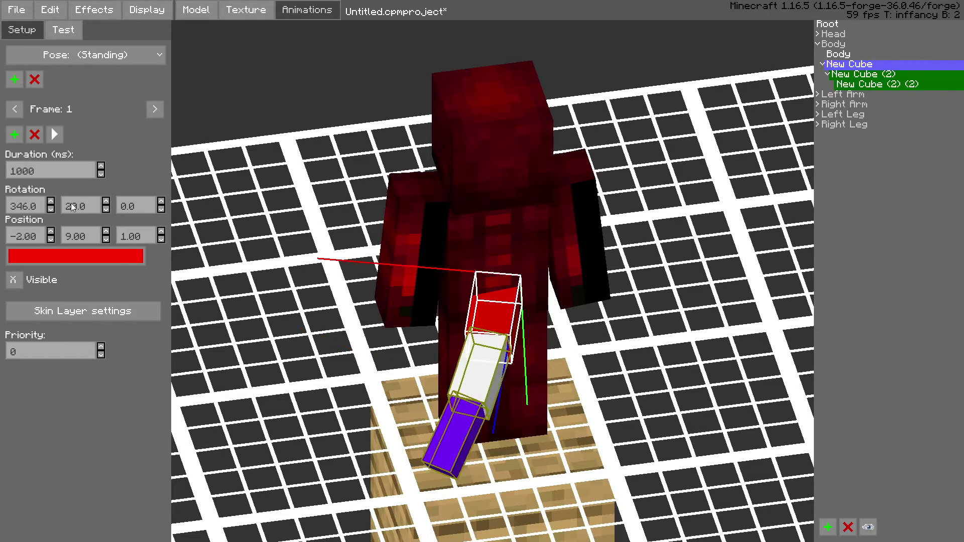
pyautogui.click(51, 209)
pyautogui.click(51, 202)
pyautogui.click(107, 211)
pyautogui.click(108, 211)
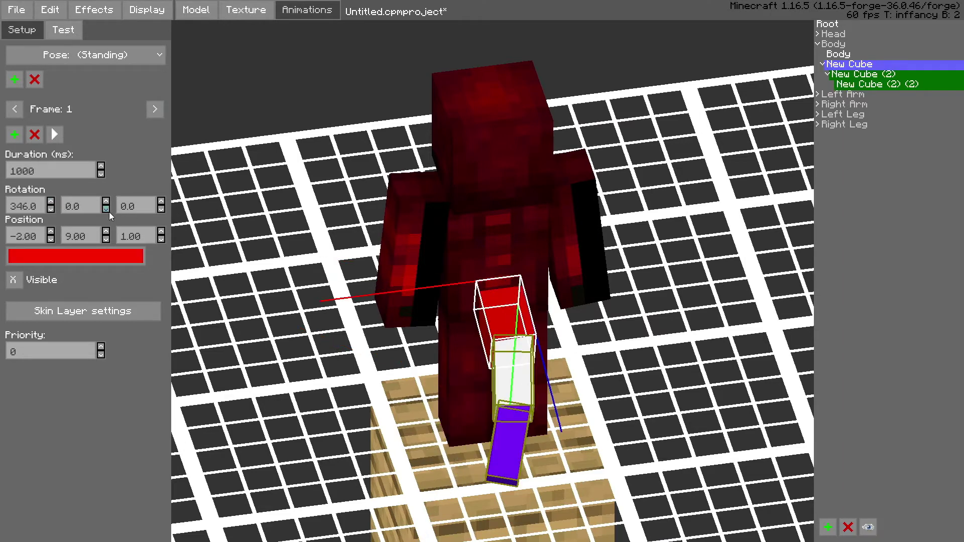
pyautogui.click(109, 212)
pyautogui.click(109, 212)
# In frame 1, turn the white cube about Y toward the opposite side and set the purple cube's Y rotation to 350
pyautogui.click(864, 74)
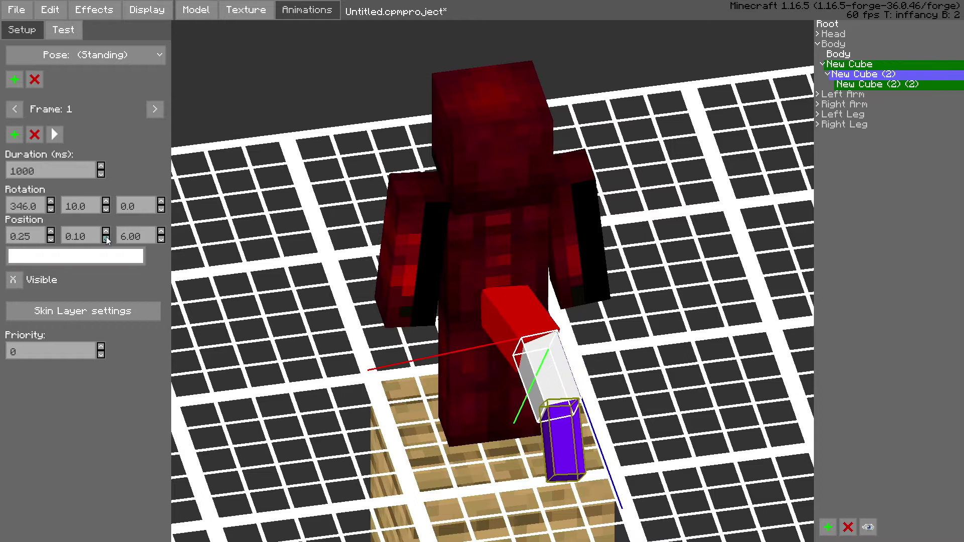
pyautogui.click(106, 210)
pyautogui.click(106, 209)
pyautogui.click(879, 86)
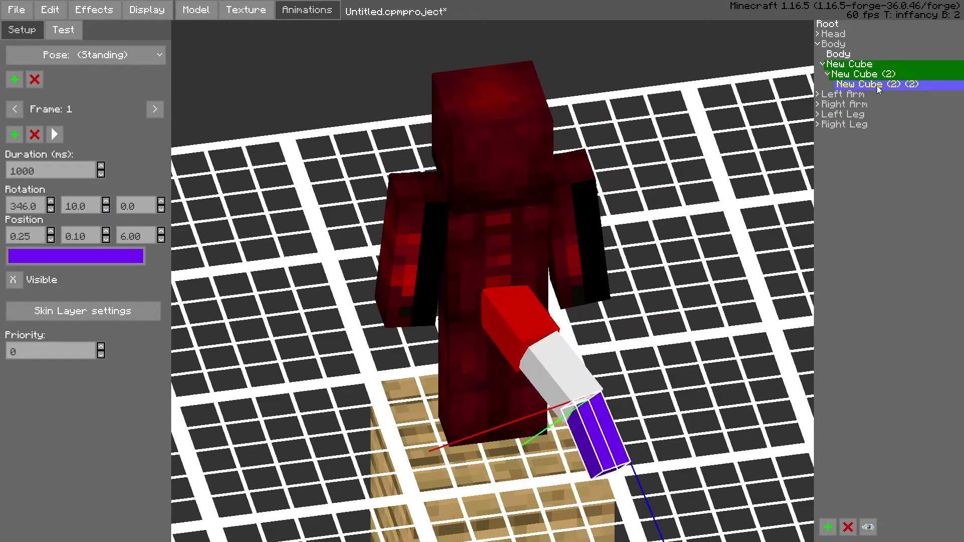
pyautogui.click(104, 210)
pyautogui.click(103, 210)
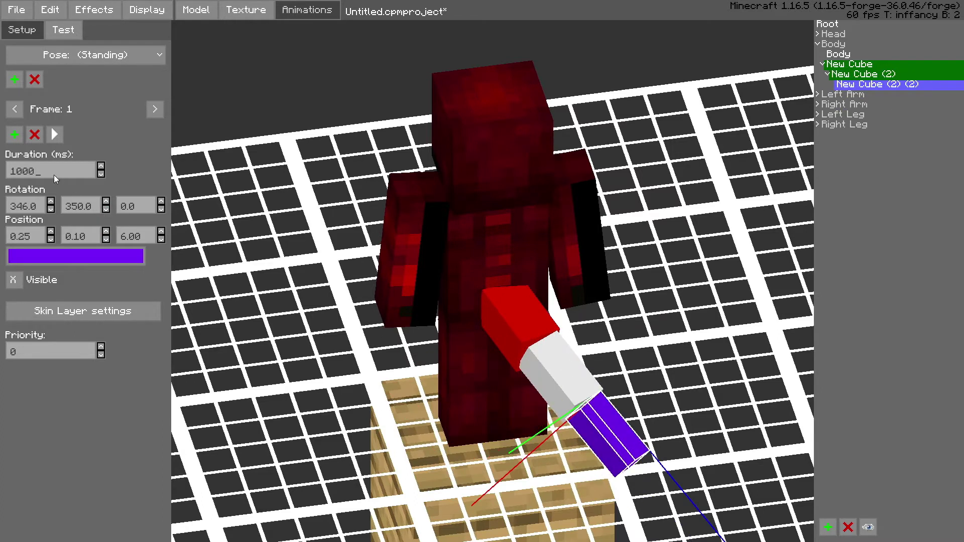
# Set the animation duration to 2500 ms and play the tail swing to preview it
pyautogui.press('BackSpace')
pyautogui.press('BackSpace')
pyautogui.press('BackSpace')
pyautogui.press('BackSpace')
pyautogui.write('2500')
pyautogui.click(54, 135)
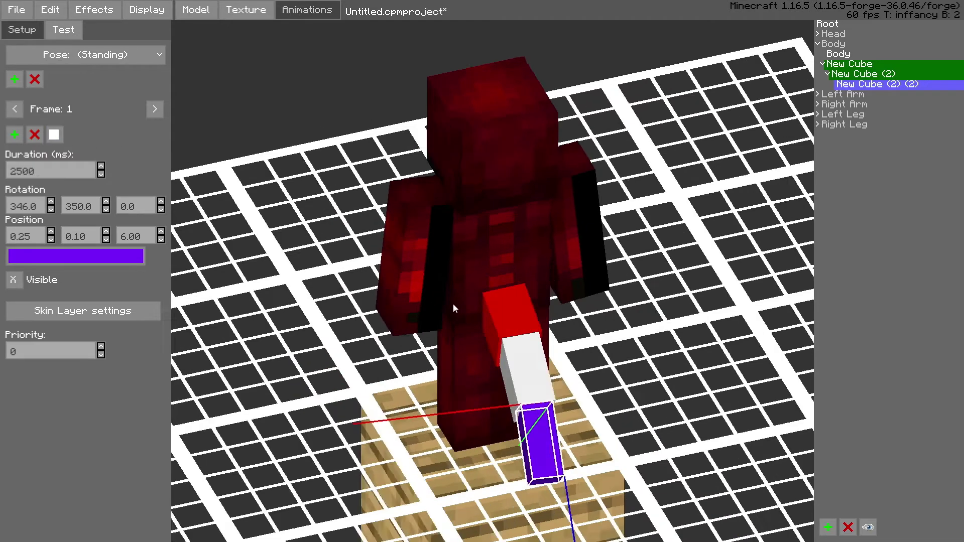
pyautogui.click(696, 384)
pyautogui.moveTo(696, 384); pyautogui.dragTo(589, 436, button='middle')
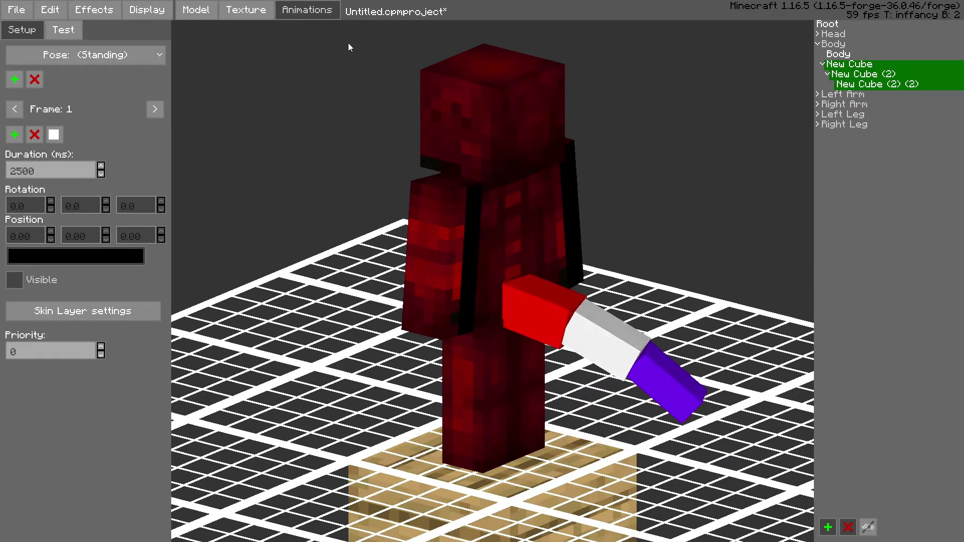
# Return to model editing, select the red base cube and open the skin settings
pyautogui.click(196, 9)
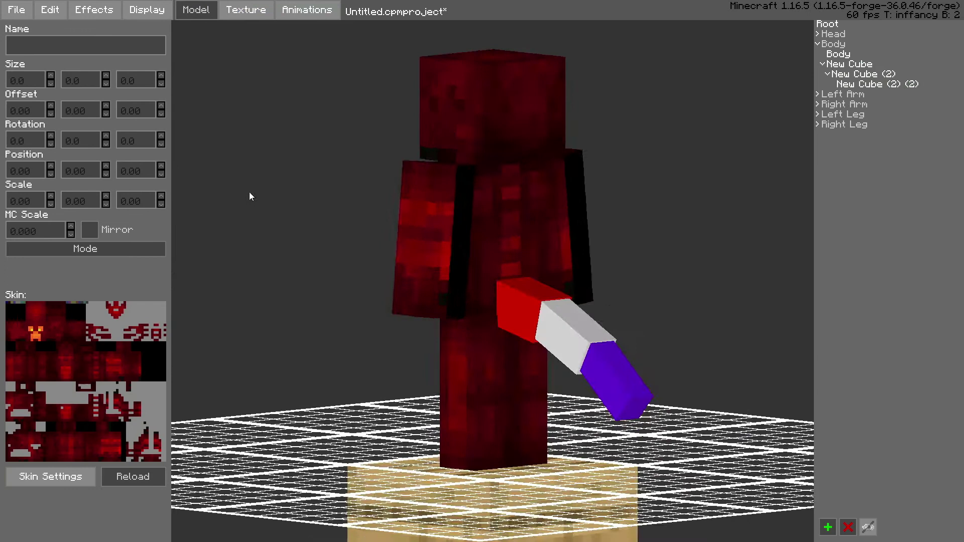
pyautogui.click(864, 74)
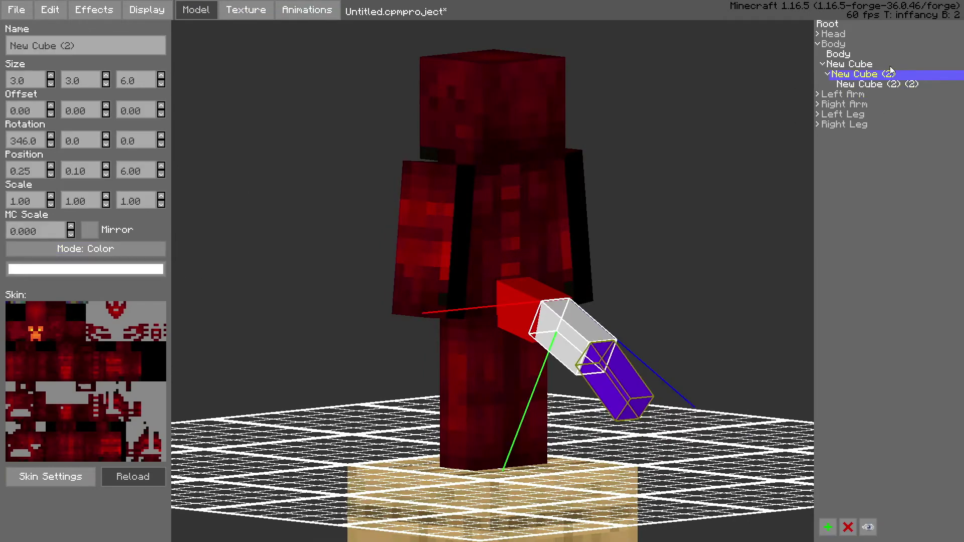
pyautogui.click(877, 64)
pyautogui.click(49, 483)
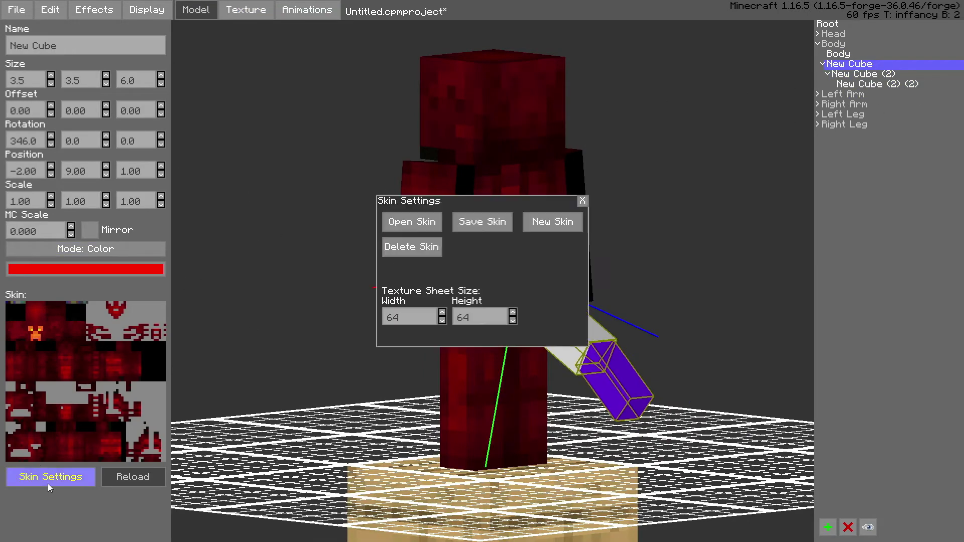
# Try other texture sheet widths in the skin settings and close the dialog
pyautogui.click(442, 313)
pyautogui.click(442, 313)
pyautogui.click(442, 313)
pyautogui.click(442, 313)
pyautogui.click(442, 312)
pyautogui.click(442, 312)
pyautogui.click(443, 322)
pyautogui.click(443, 321)
pyautogui.doubleClick(443, 321)
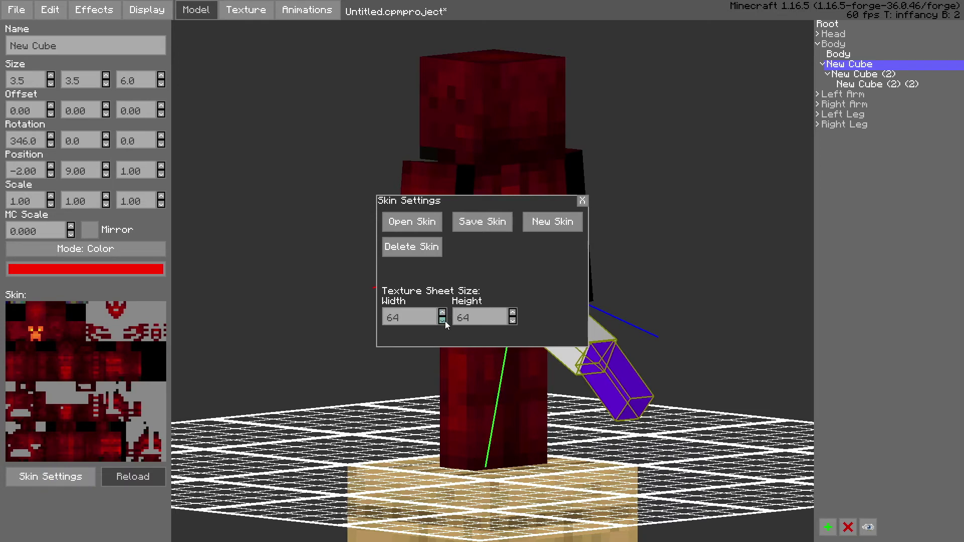
pyautogui.click(581, 202)
# Deselect the cube, look over the tail from several angles and review the skin export options
pyautogui.moveTo(701, 254); pyautogui.dragTo(715, 301, button='middle')
pyautogui.click(872, 244)
pyautogui.moveTo(713, 362); pyautogui.dragTo(710, 336, button='middle')
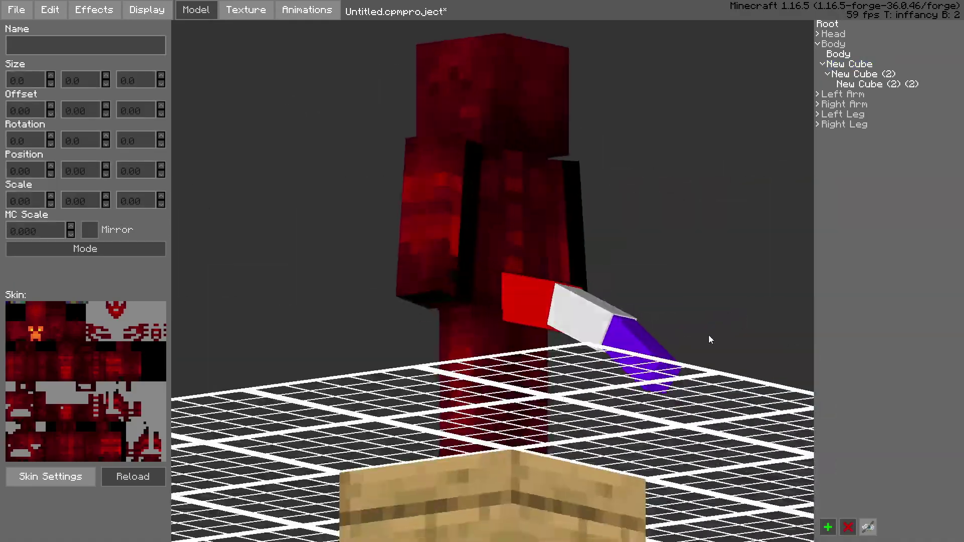
pyautogui.moveTo(711, 340); pyautogui.dragTo(486, 315)
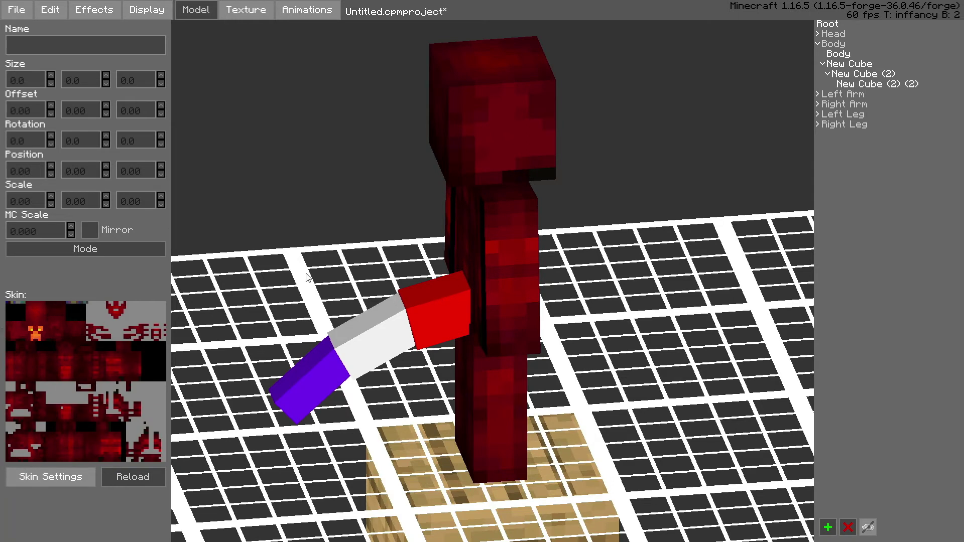
pyautogui.click(16, 10)
pyautogui.click(37, 111)
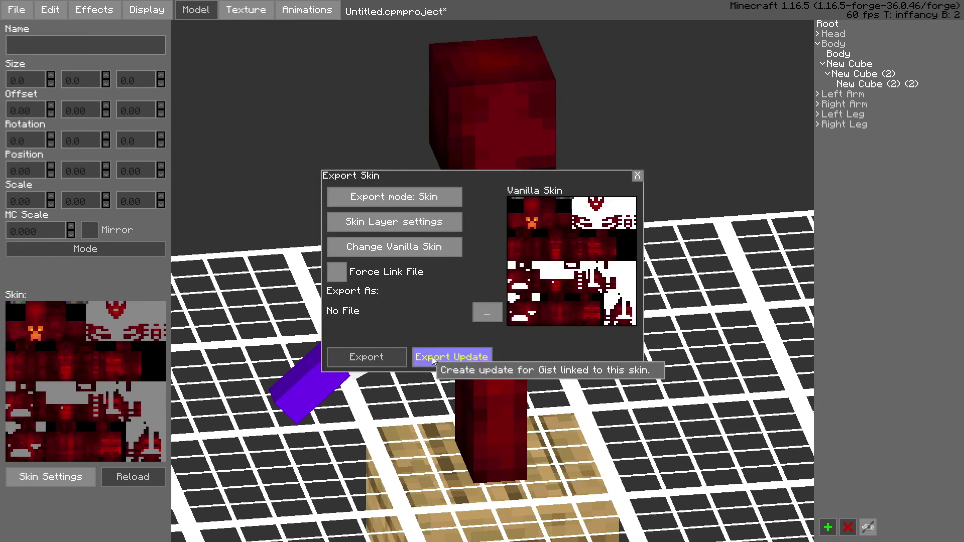
pyautogui.click(639, 176)
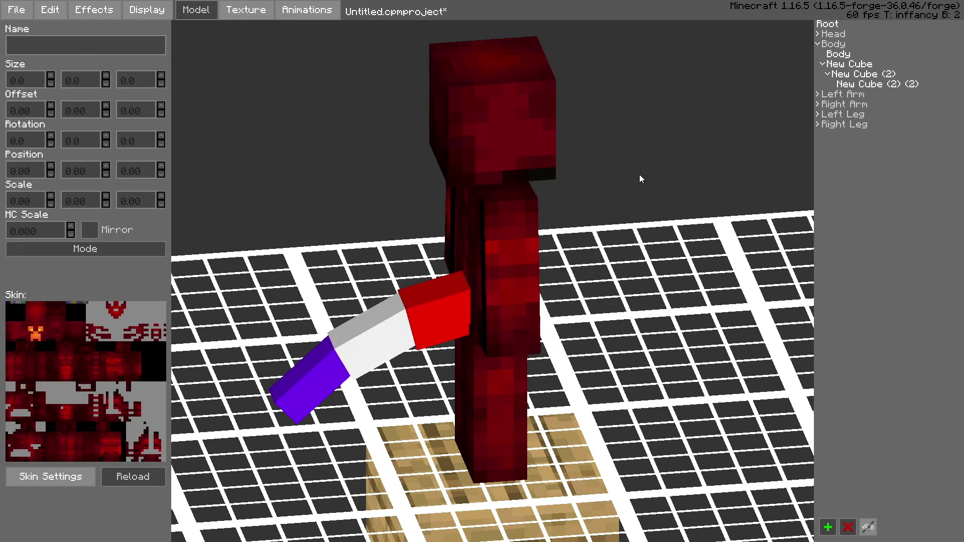
pyautogui.moveTo(638, 211); pyautogui.dragTo(562, 238, button='middle')
pyautogui.moveTo(563, 243); pyautogui.dragTo(528, 231, button='right')
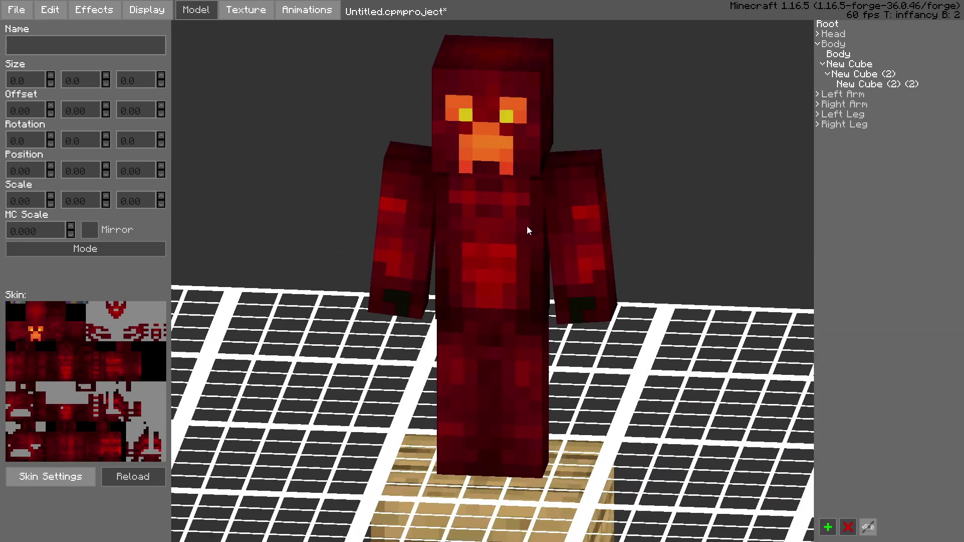